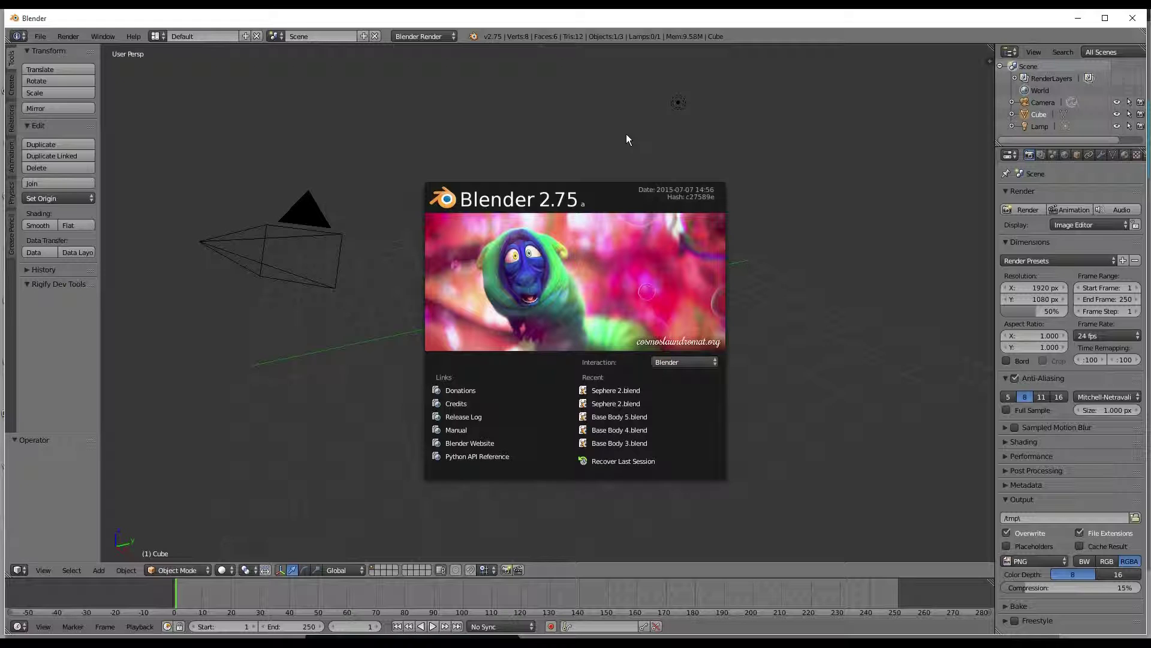
Step: Dismiss the splash screen and bring up the list of render engines
left_click(594, 136)
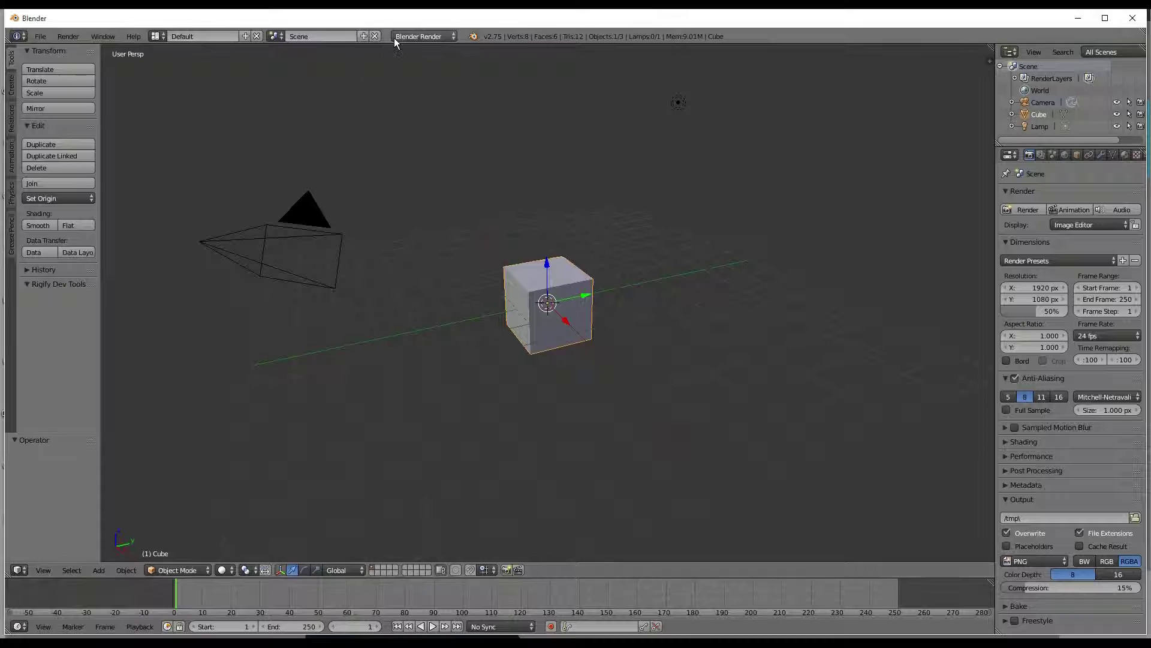
left_click(418, 37)
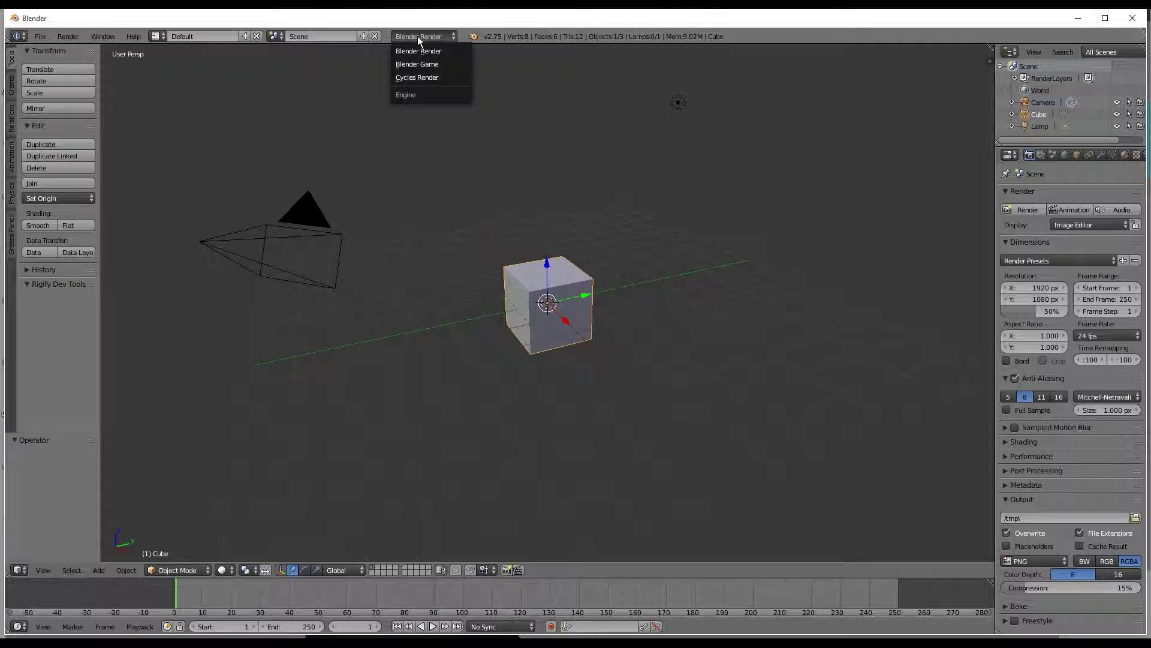
Step: Start Screencast Keys from the N sidebar so pressed keys display, then hide the sidebar
left_click(417, 36)
key("n")
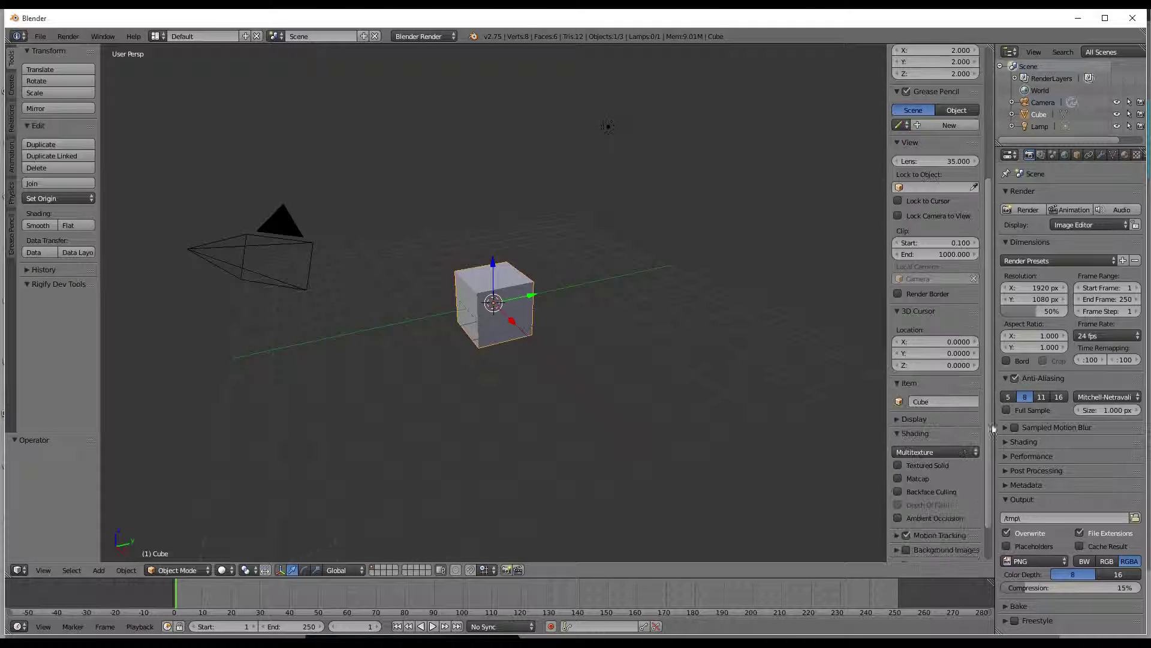
scroll(989, 432, "down", 3)
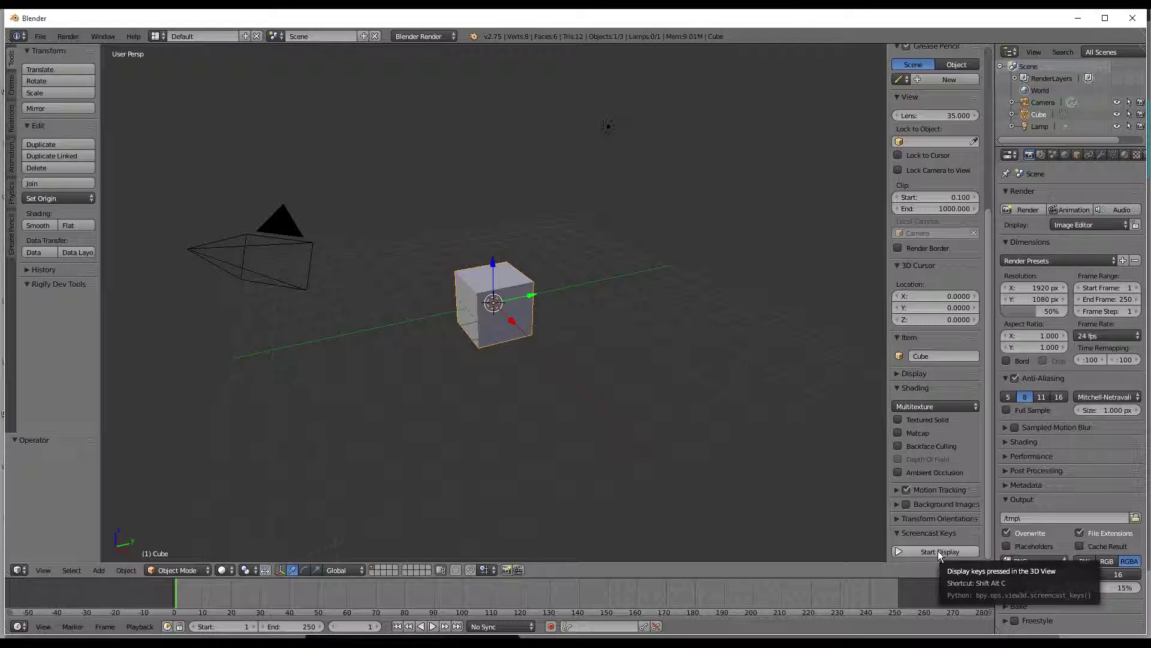
left_click(941, 552)
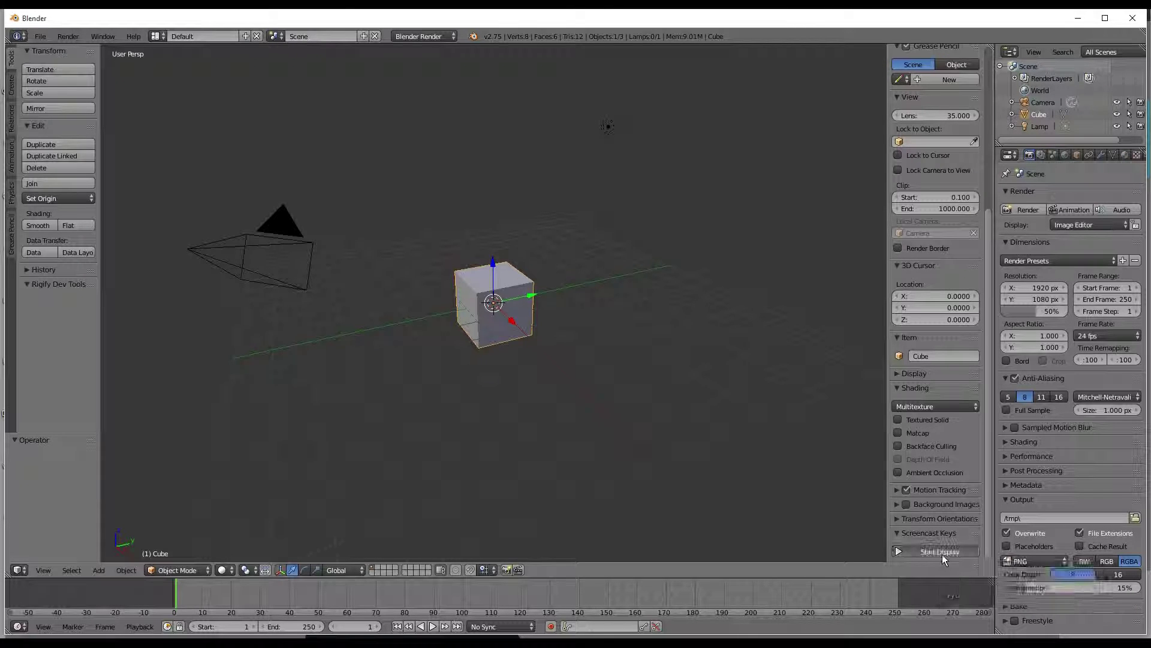
key("n")
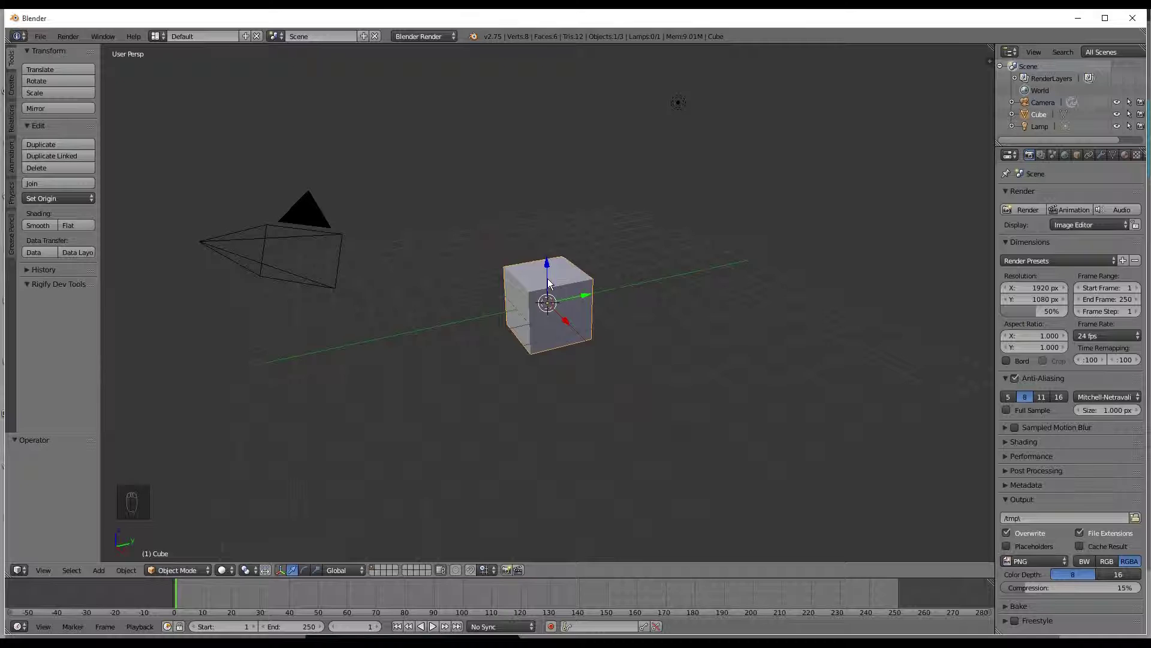
Step: Switch the render engine to Cycles Render and delete the default cube
left_click(440, 36)
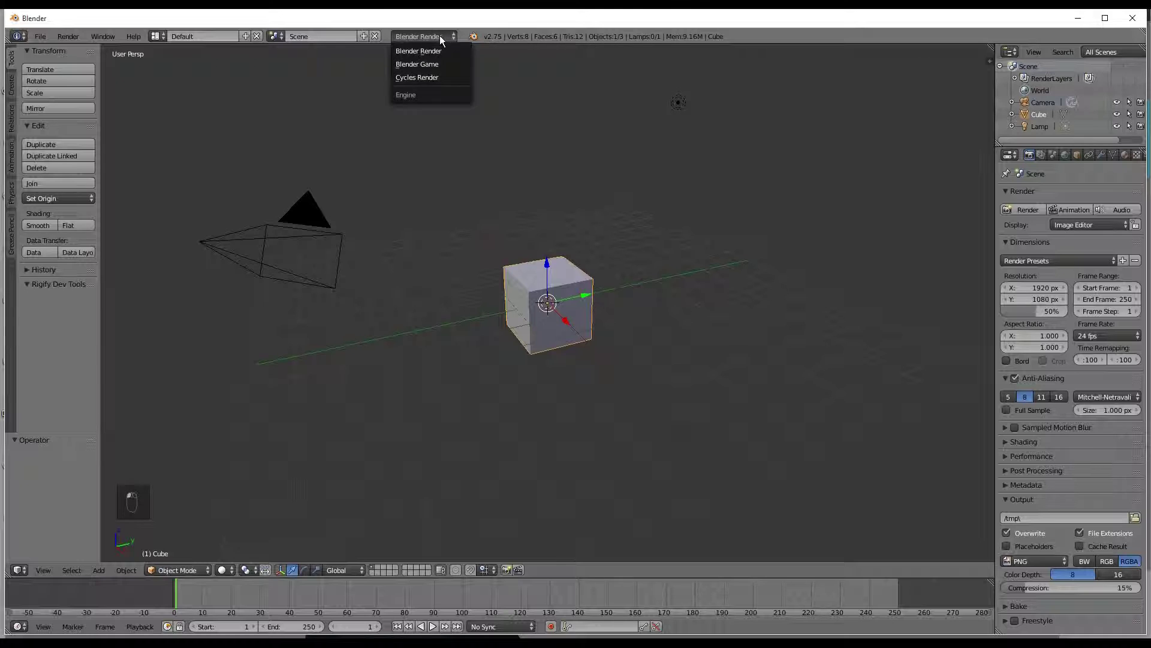
left_click(430, 77)
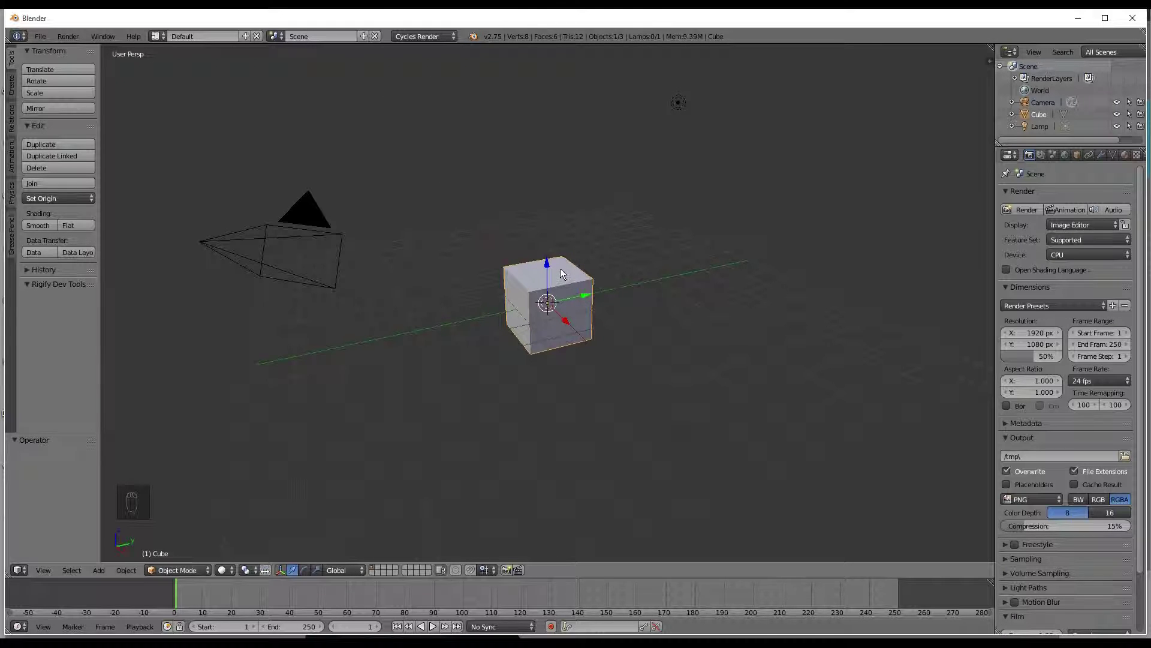
key("x")
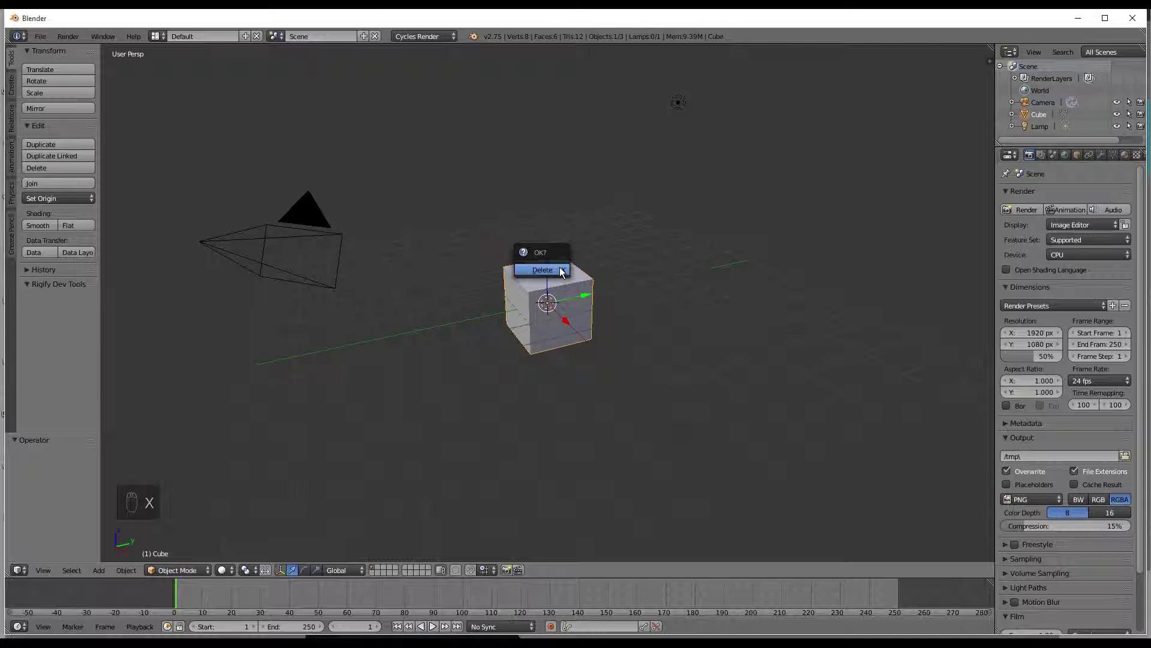
left_click(542, 270)
scroll(561, 273, "up", 3)
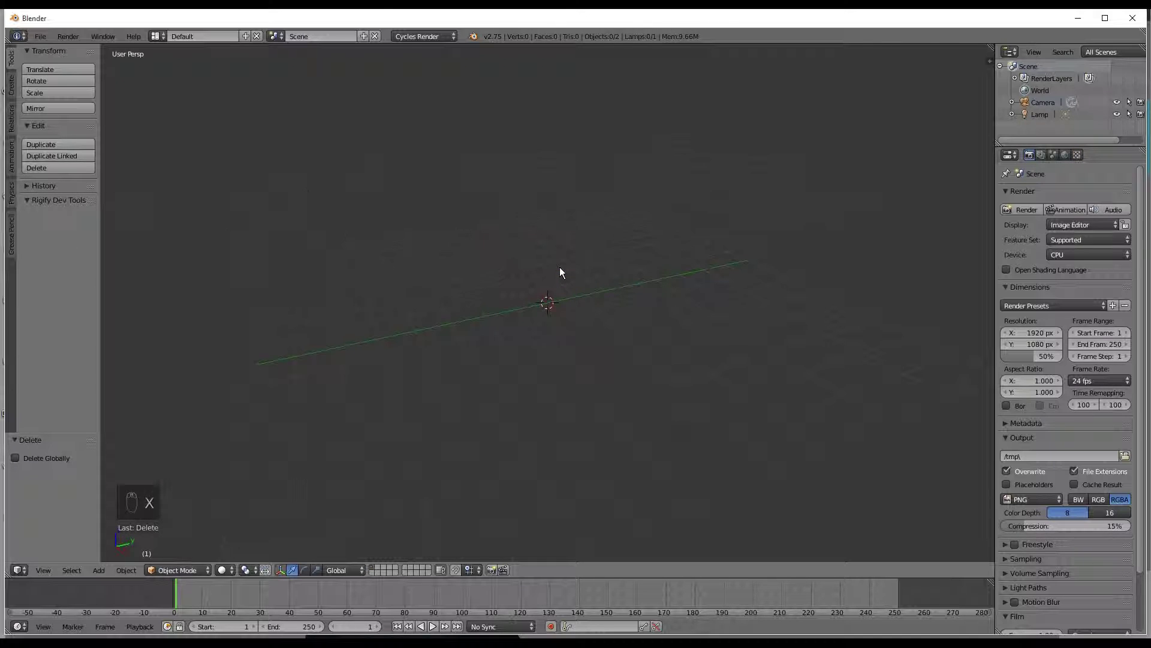
Step: Add a UV sphere and rotate it 90° about the X axis
key("shift+a")
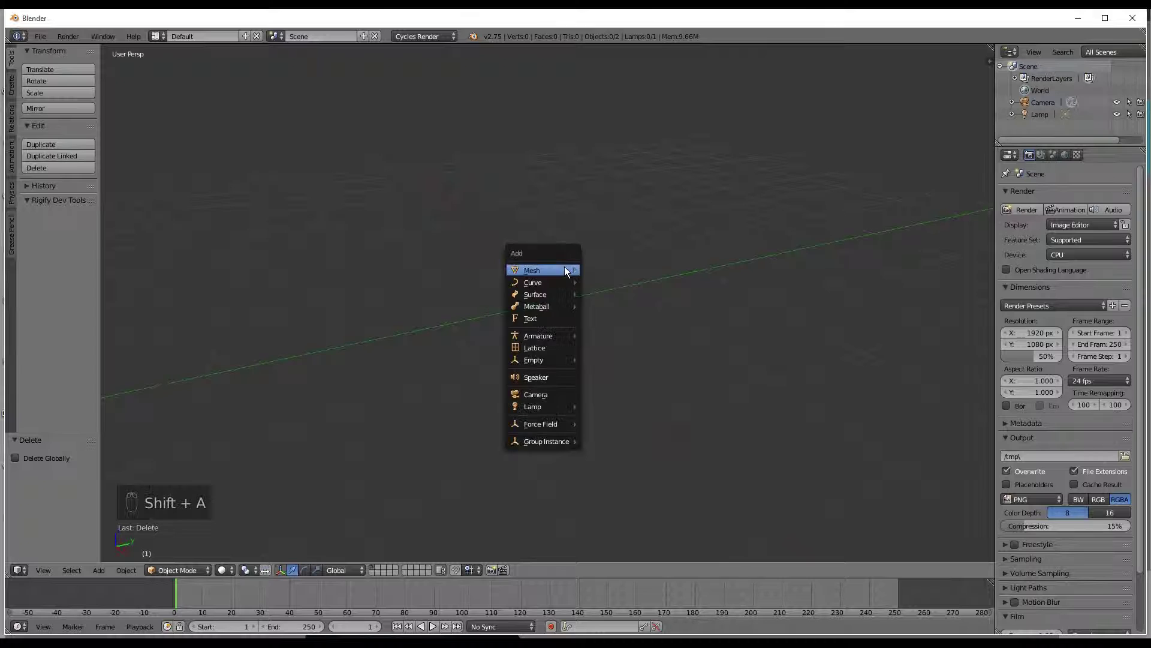
mouse_move(565, 266)
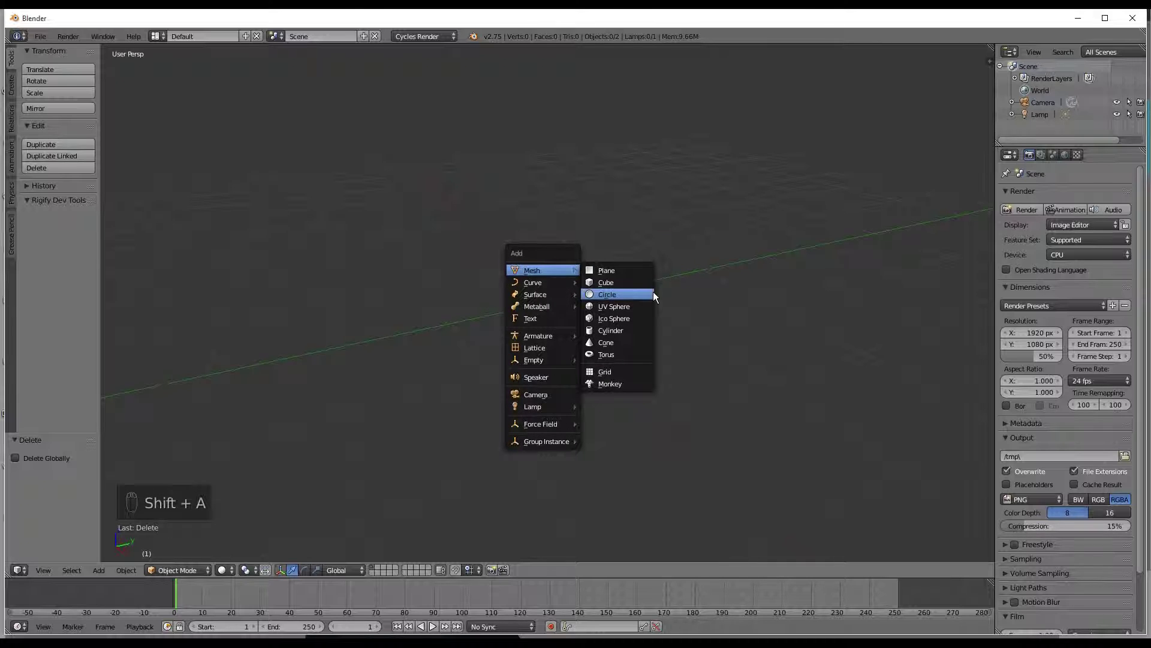
left_click(637, 303)
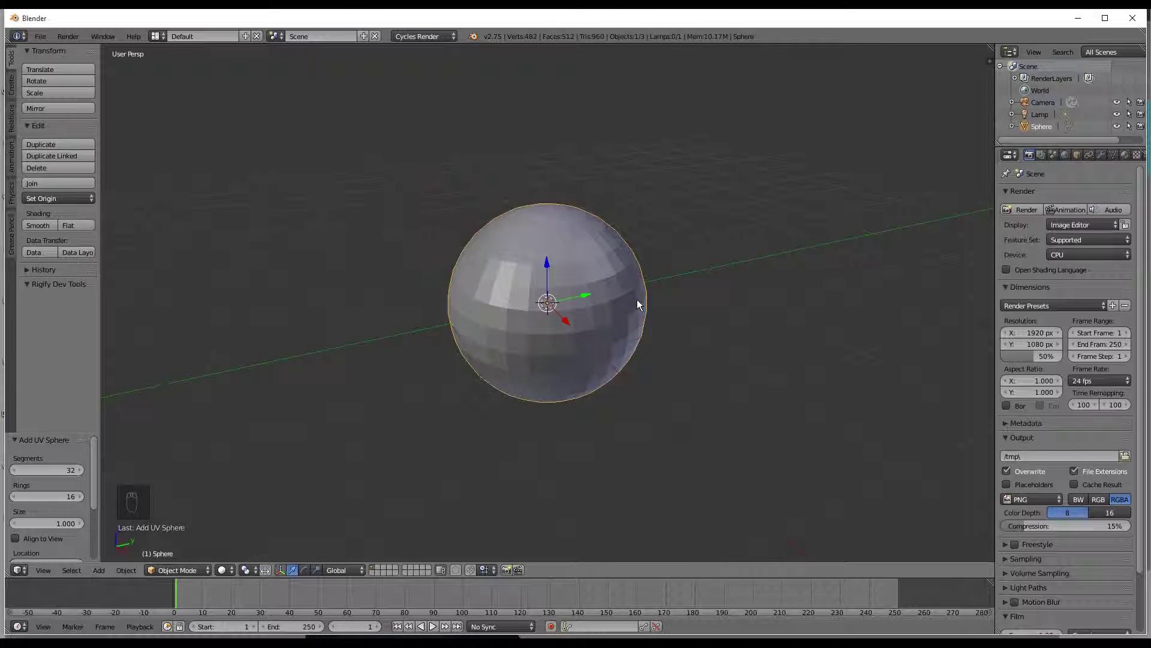
type("rx")
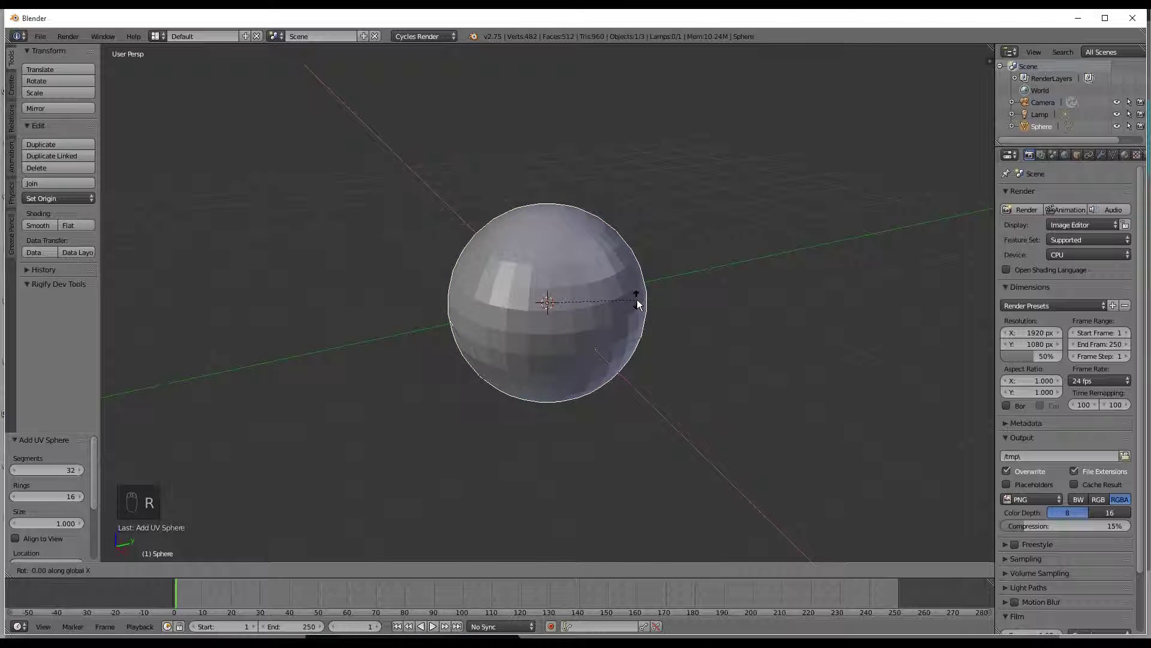
type("90")
key("Return")
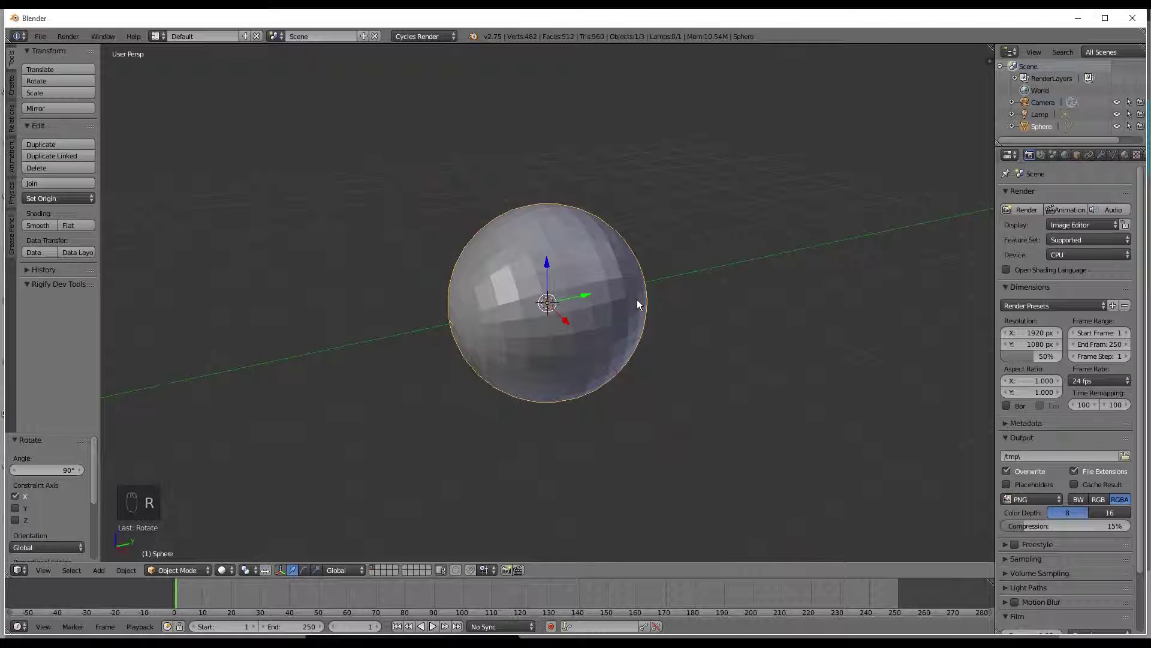
Step: View the sphere from the front and give it smooth shading
key("KP_0")
key("KP_0")
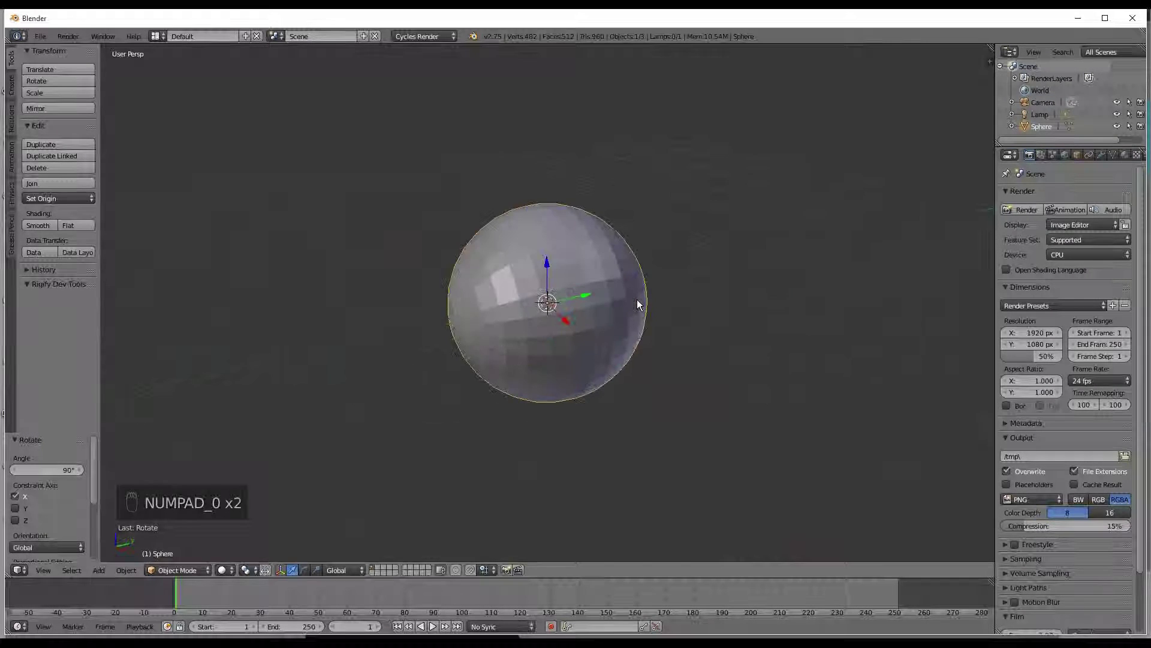
key("KP_1")
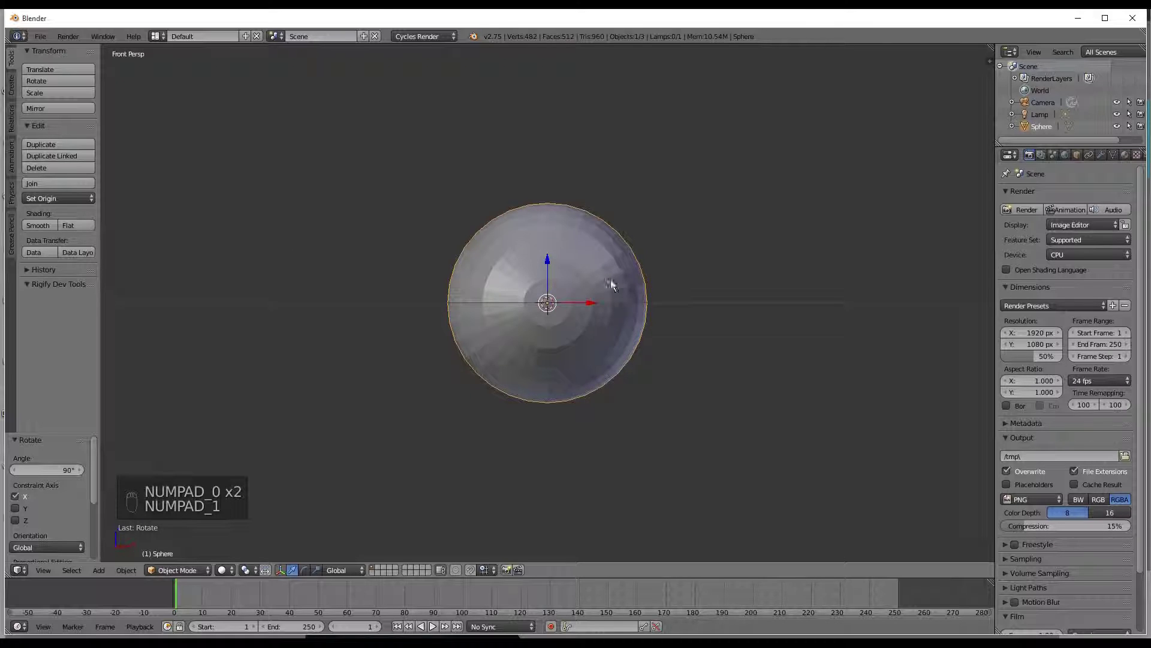
left_click(35, 224)
scroll(520, 258, "up", 4)
scroll(521, 258, "down", 1)
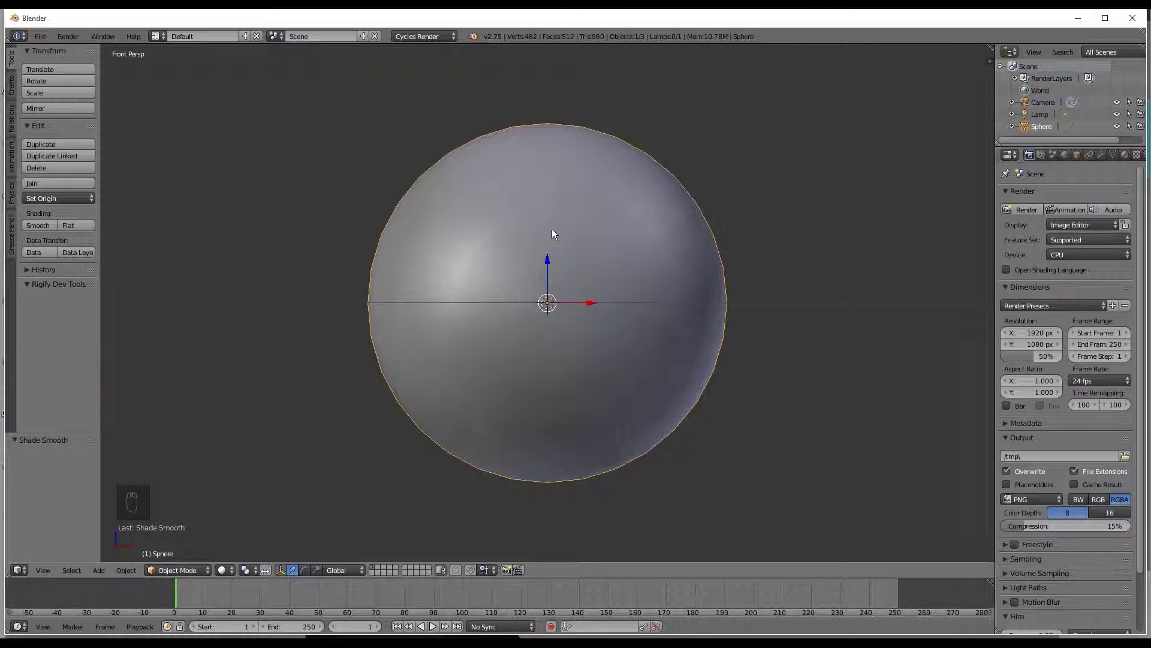
Step: In Edit Mode, cut a new edge loop around the front pole and mark it as a seam
key("Tab")
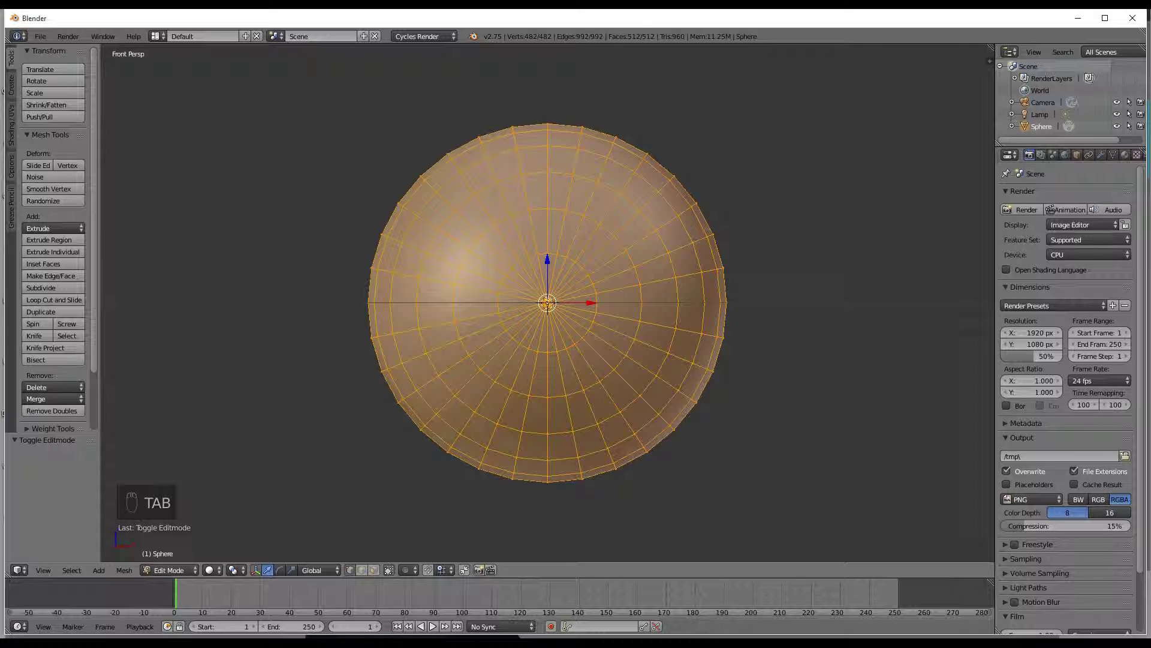
right_click(547, 303)
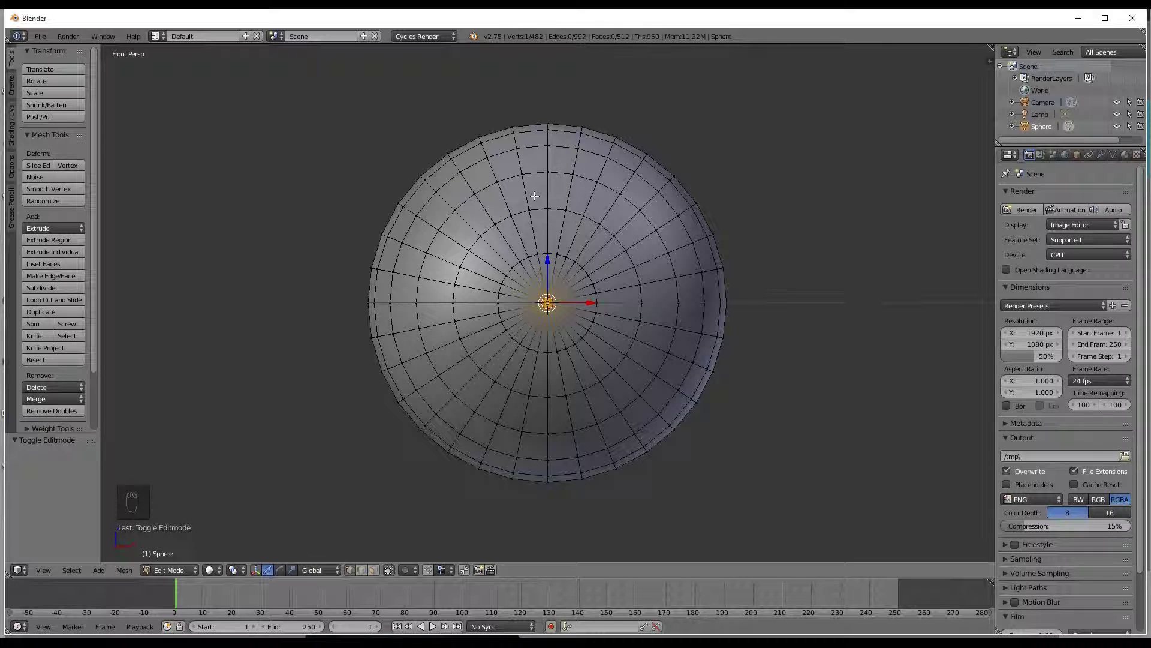
key("ctrl+r")
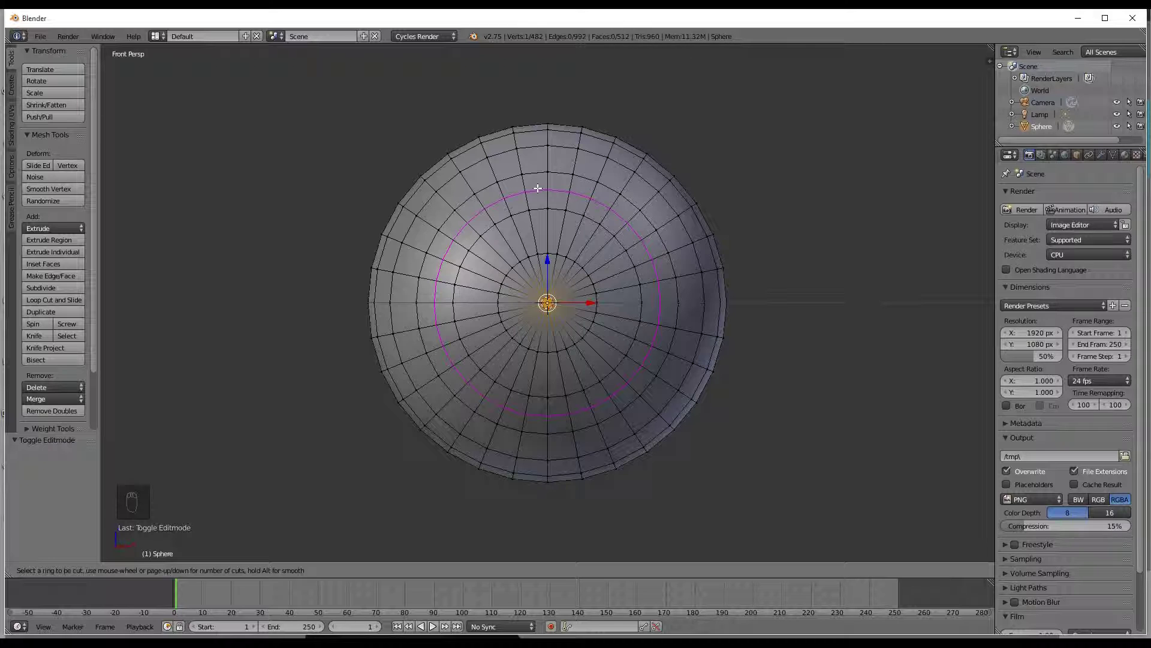
left_click(539, 188)
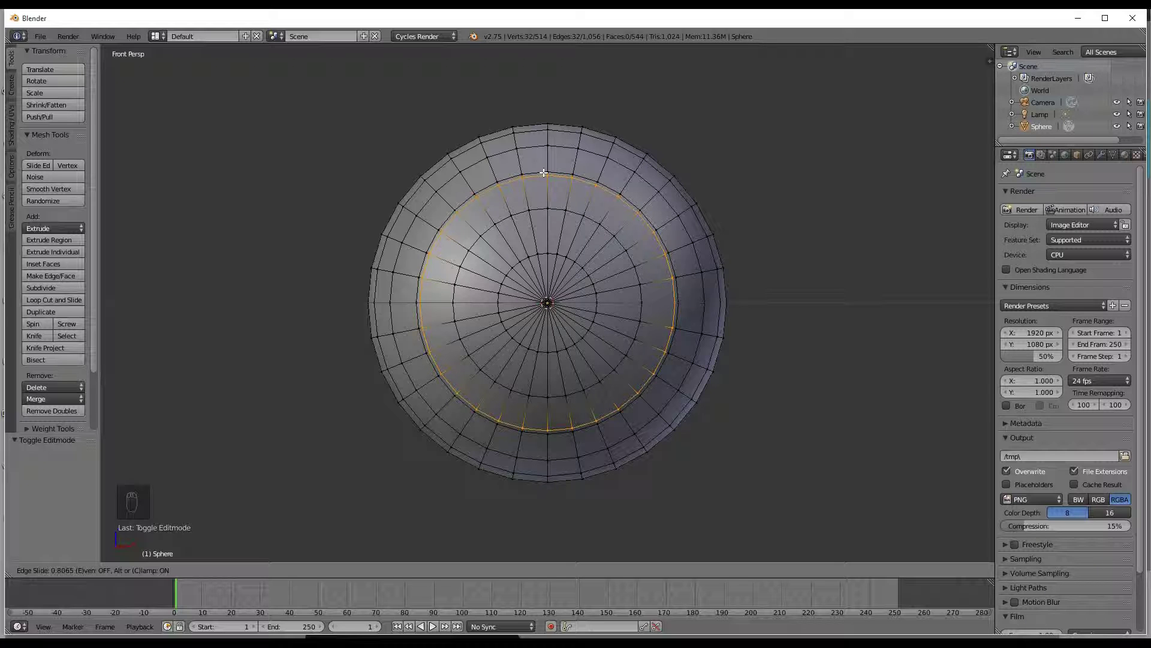
left_click(543, 173)
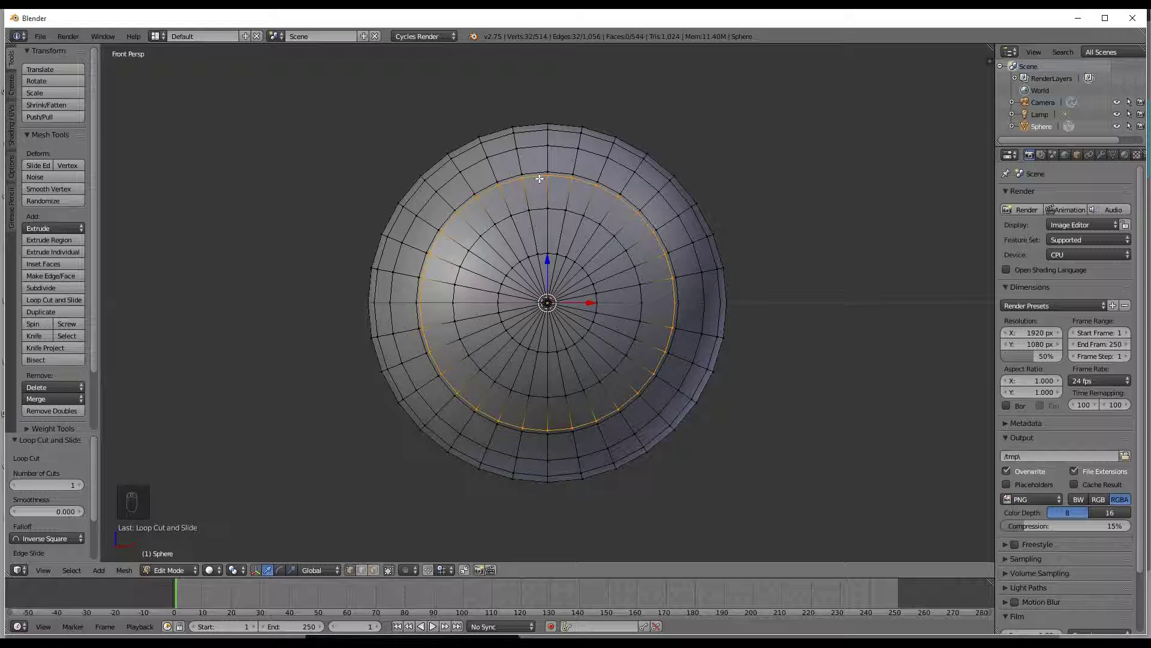
key("ctrl+e")
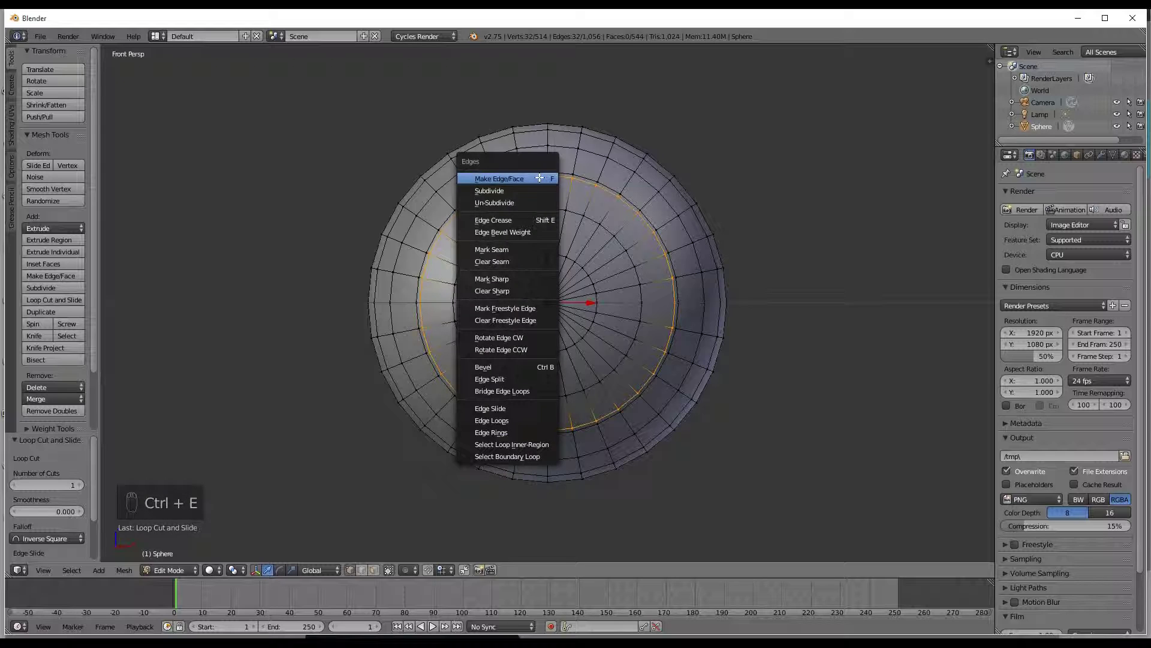
left_click(523, 251)
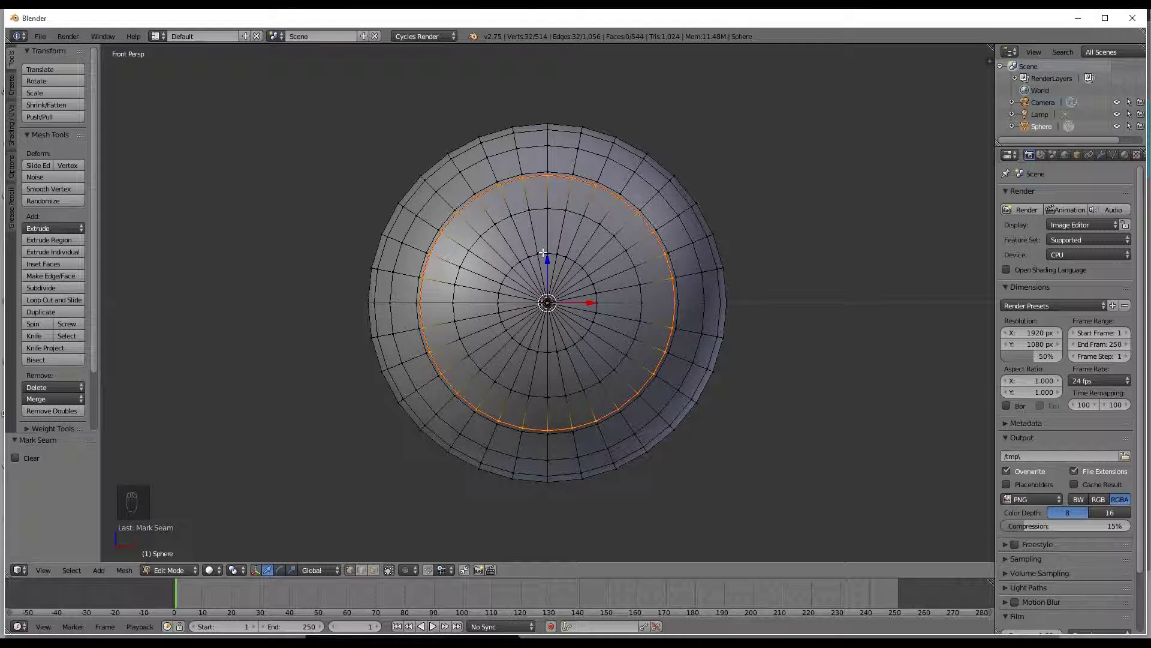
Step: Add a smaller edge loop inside the front rings and mark it as a seam
left_click(543, 253, "alt")
left_click(540, 207, "alt")
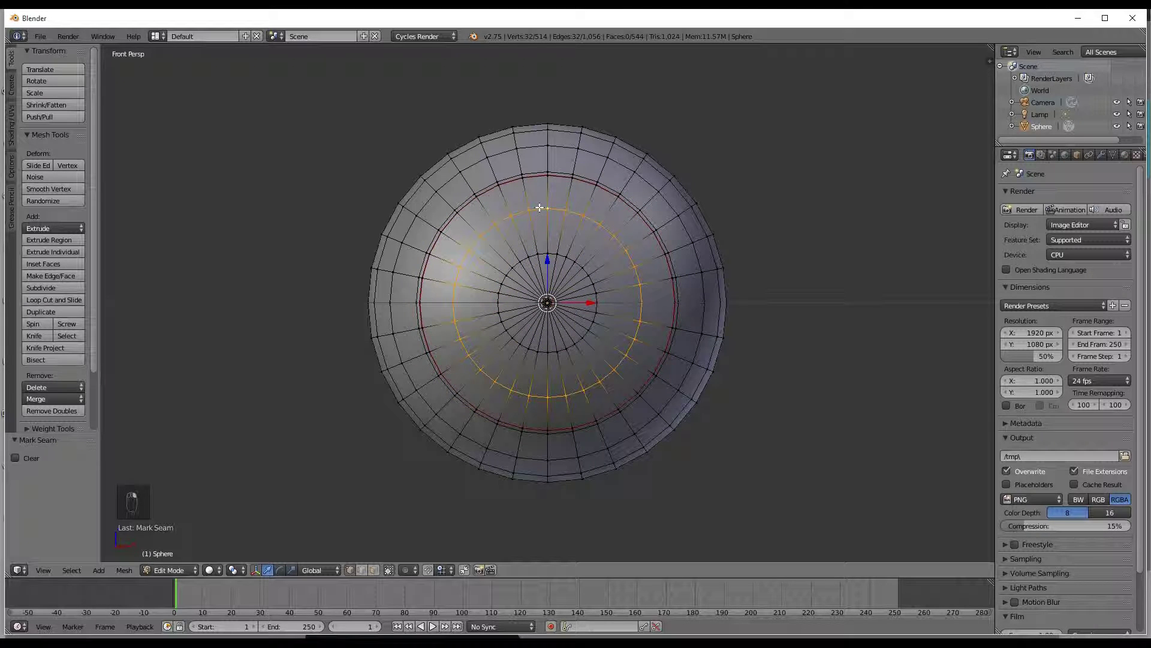
left_click(543, 253, "alt")
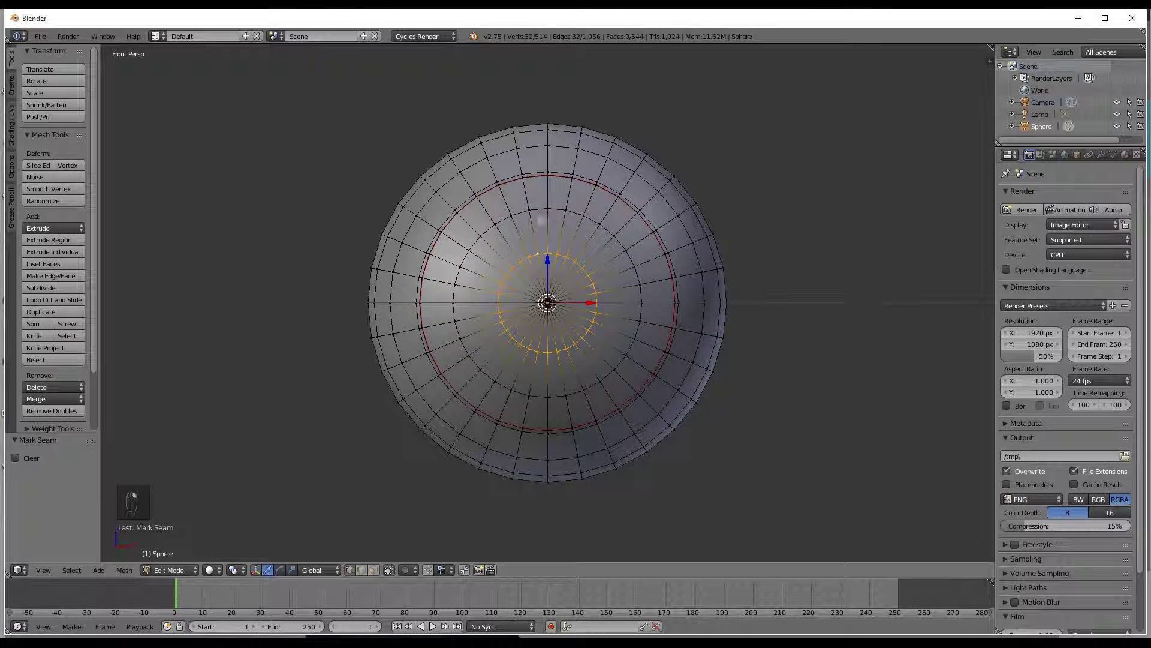
left_click(543, 212, "alt")
key("ctrl+r")
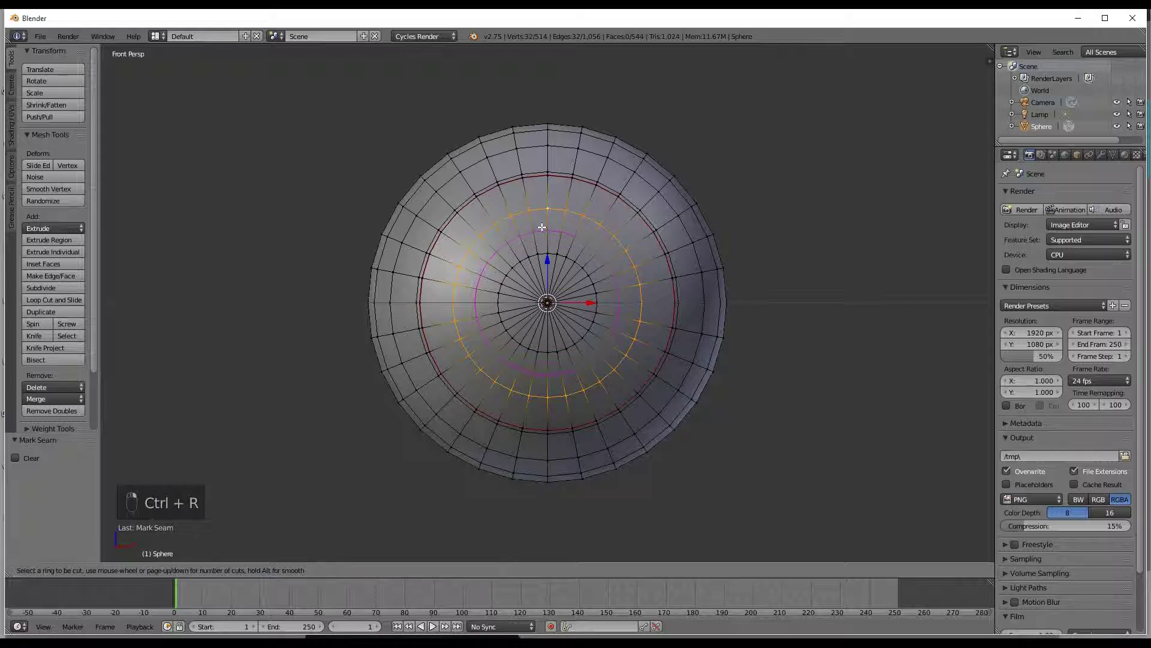
left_click(542, 227)
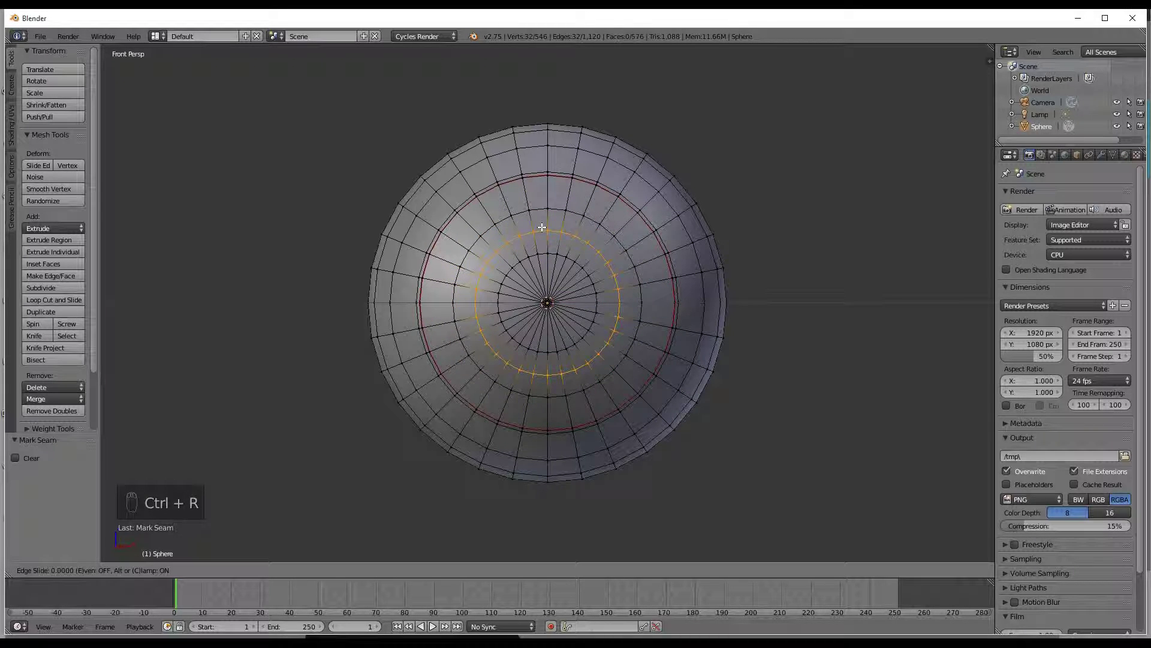
right_click(548, 234)
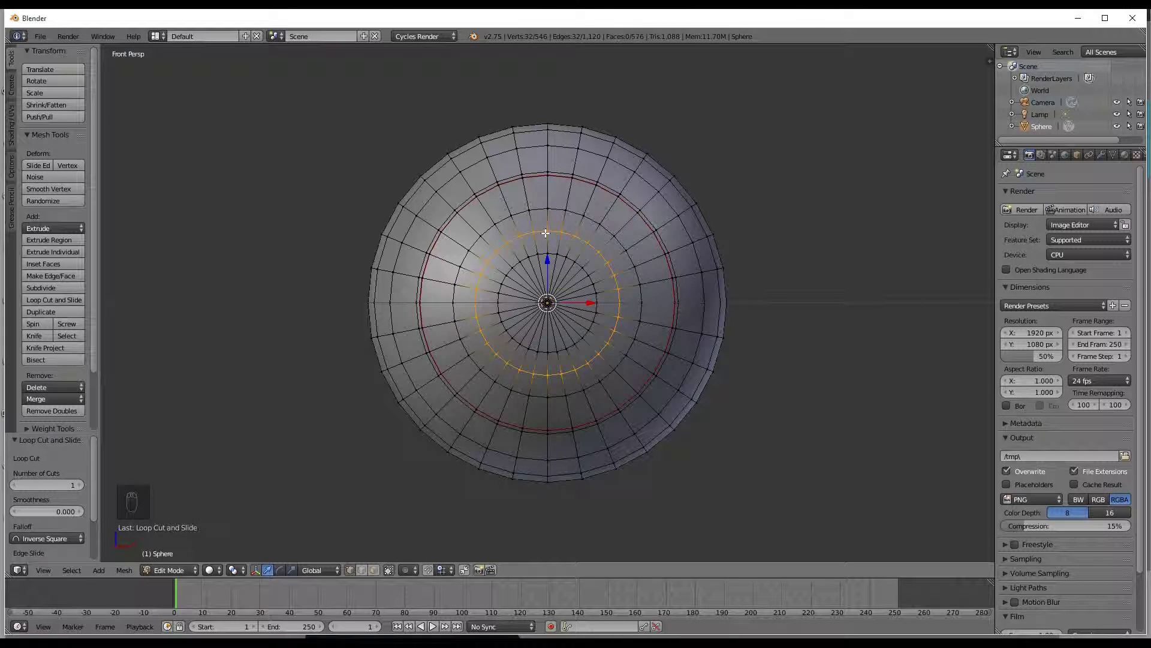
key("ctrl+e")
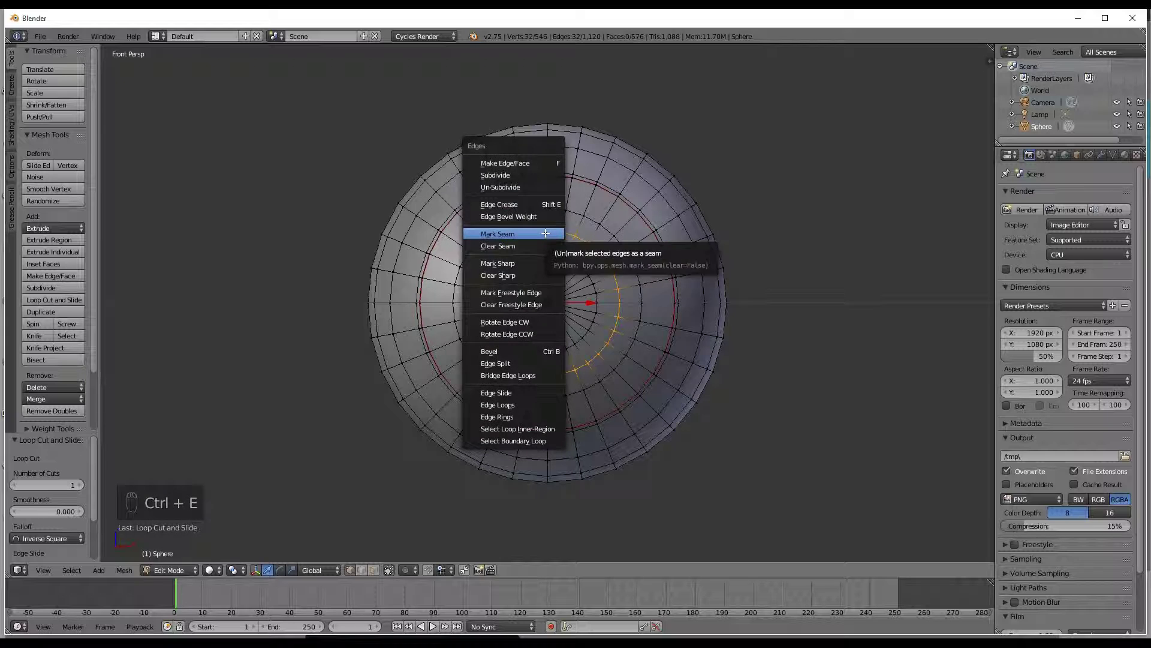
left_click(545, 233)
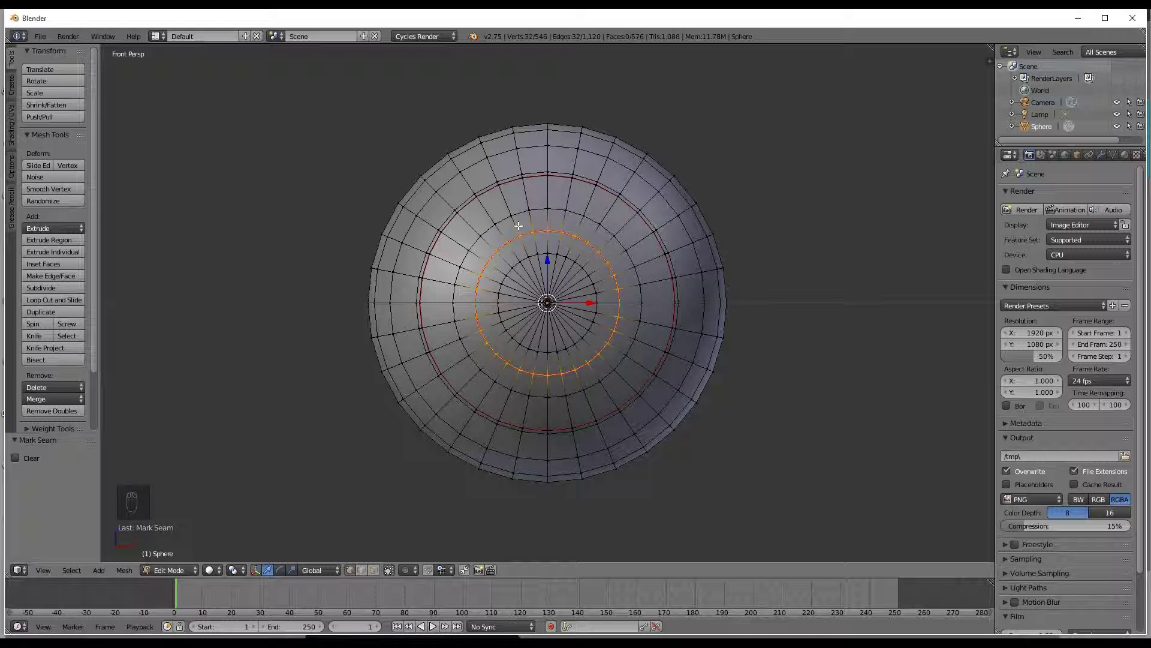
Step: From the side view, mark the vertical top-to-bottom edge loop as a seam
key("KP_3")
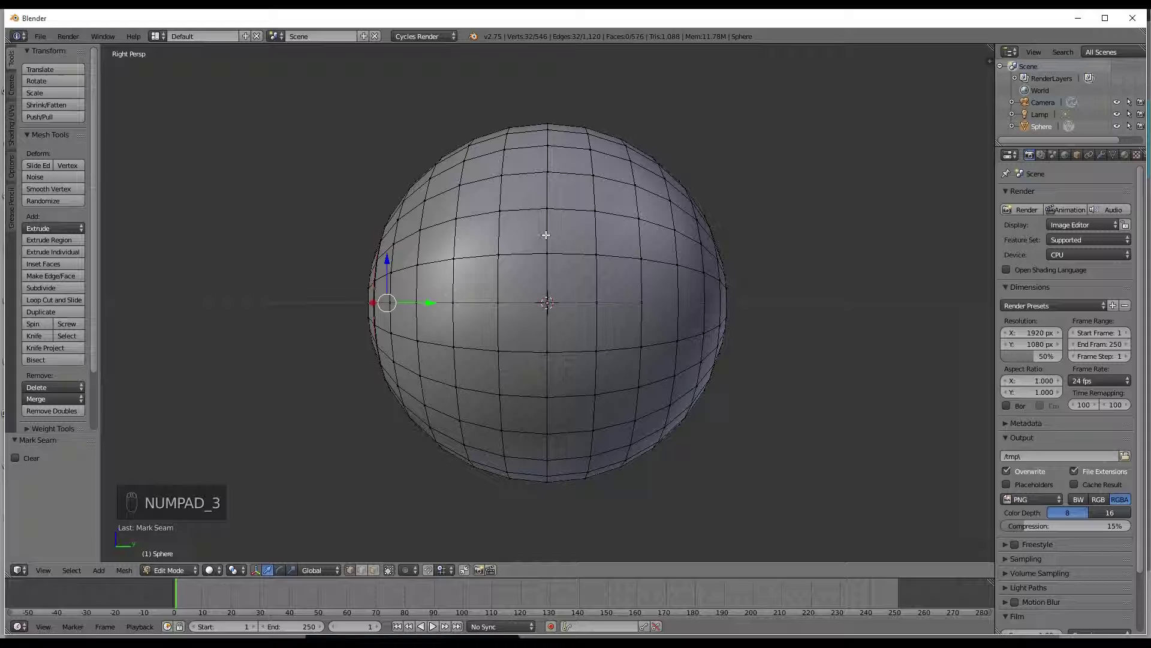
right_click(546, 234, "alt")
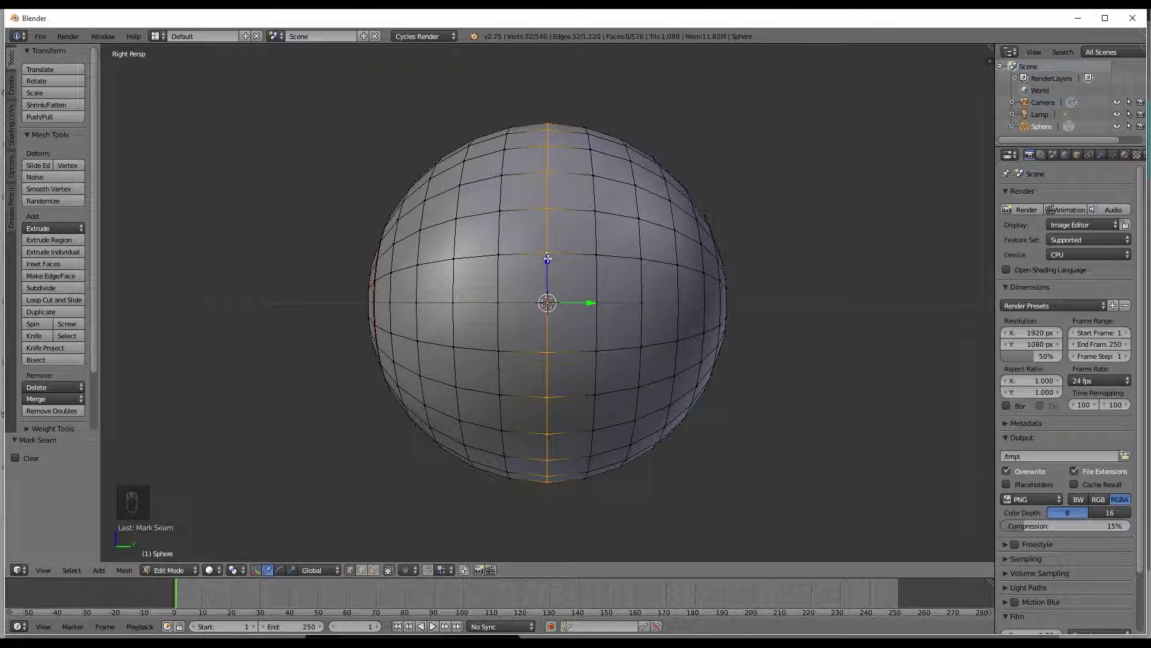
key("ctrl+e")
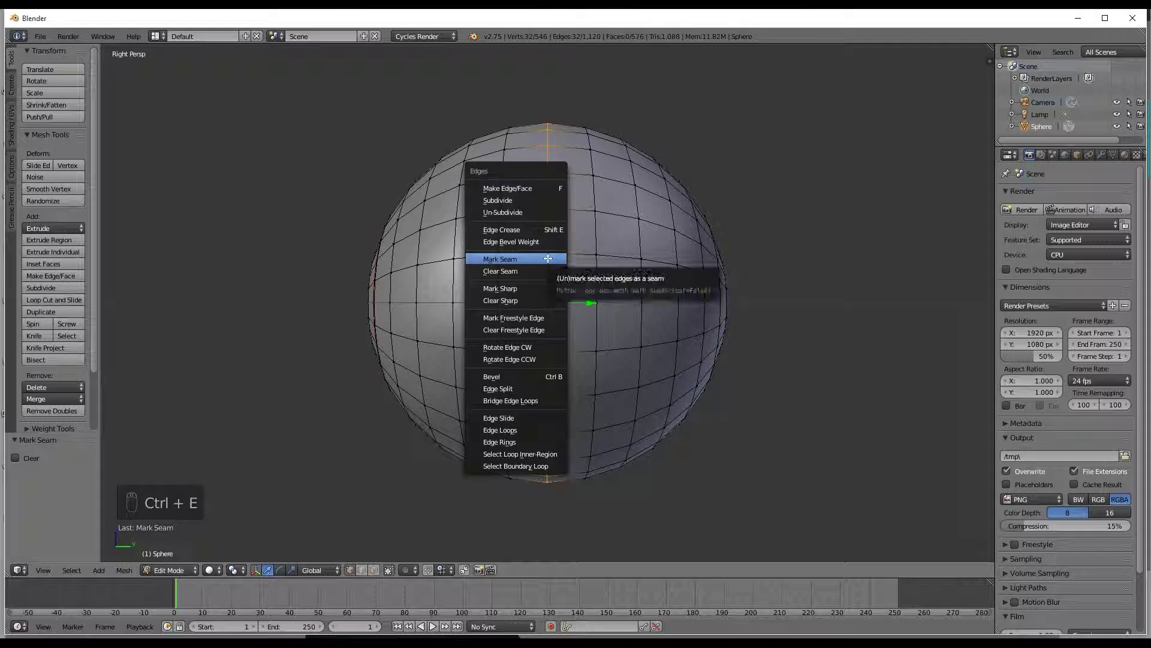
left_click(548, 258)
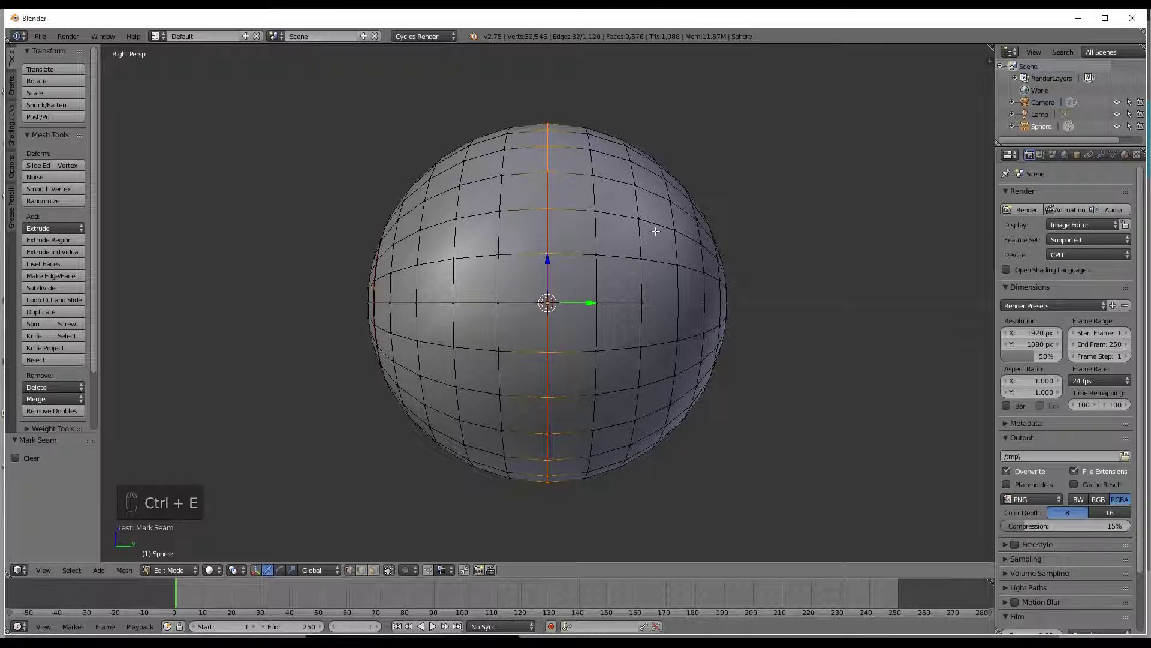
key("KP_1")
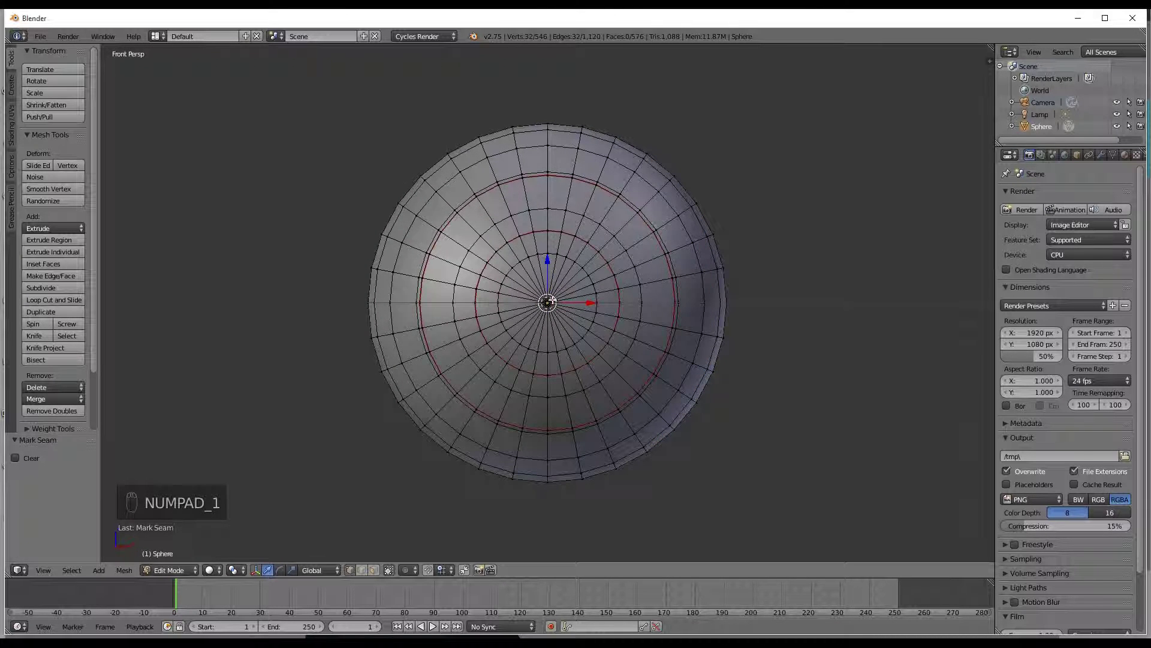
Step: Duplicate the front-pole cap faces in place and hide the copy
right_click(547, 303)
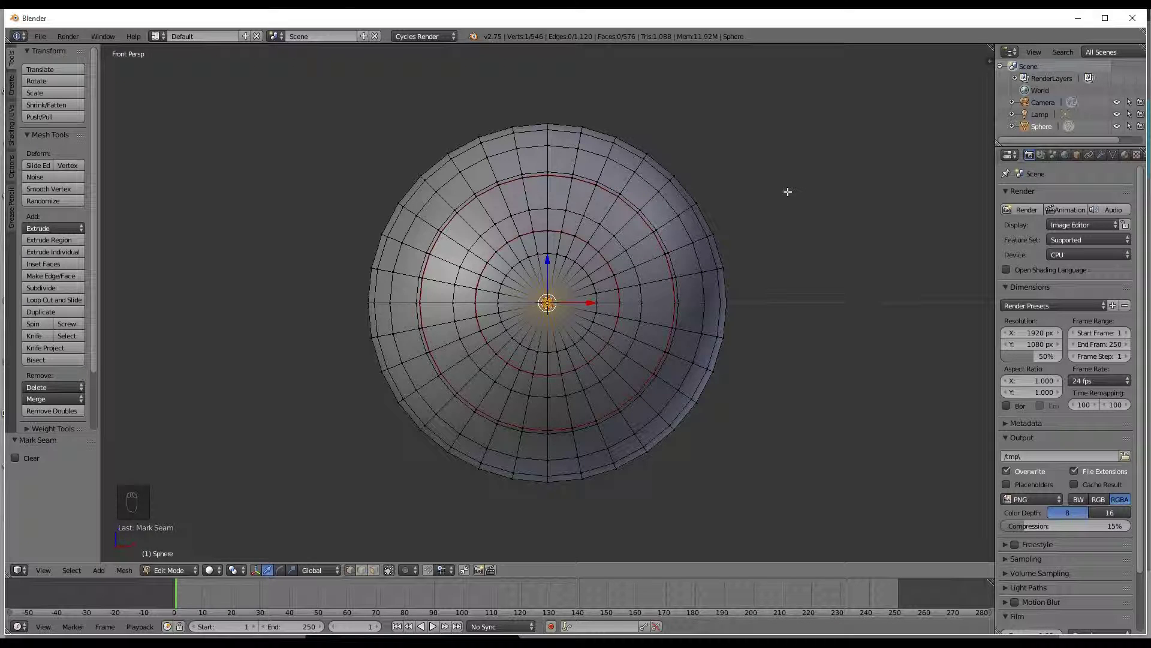
key("ctrl+KP_Add")
key("ctrl+KP_Add")
key("ctrl+KP_Add")
key("ctrl+KP_Add")
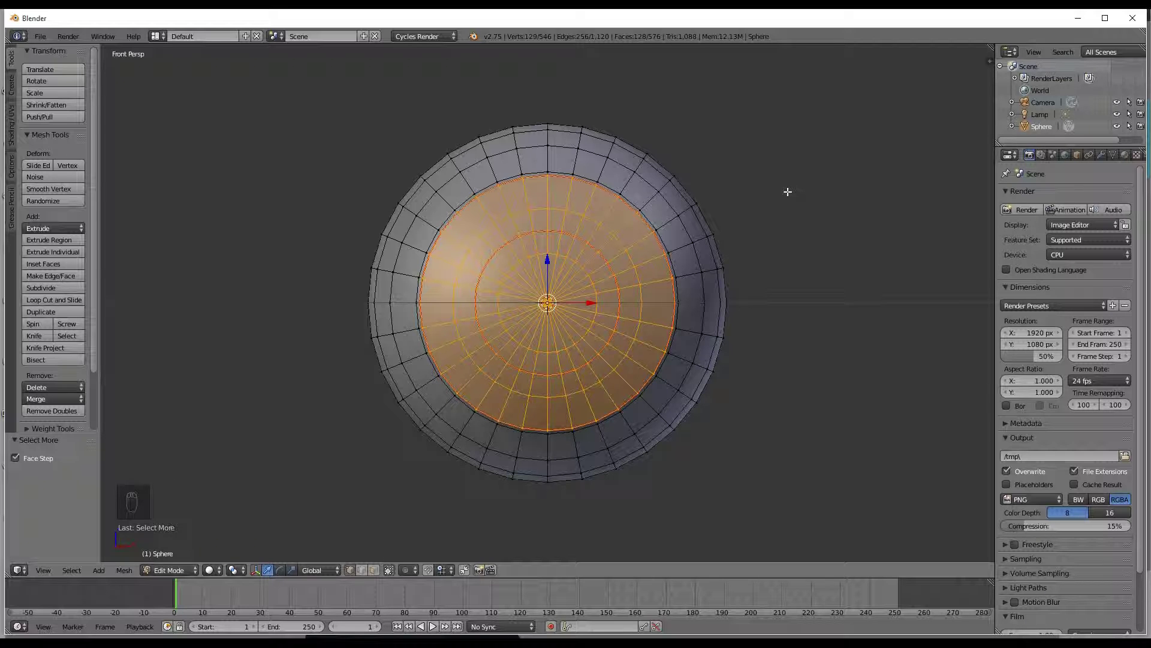
key("shift+d")
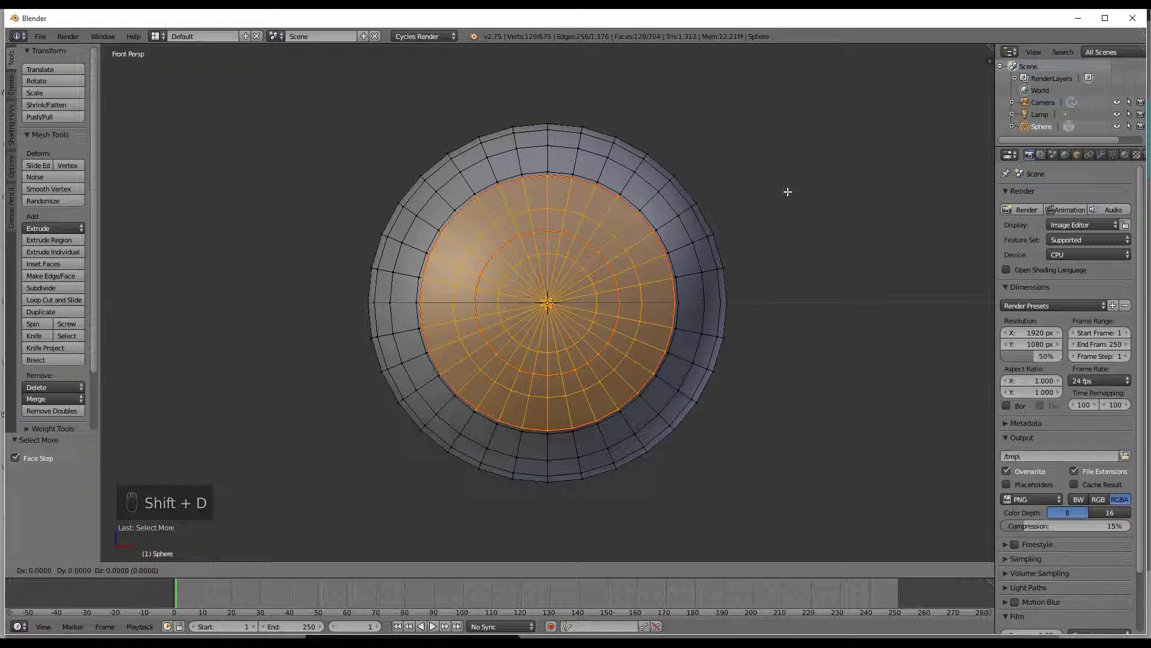
right_click(787, 191)
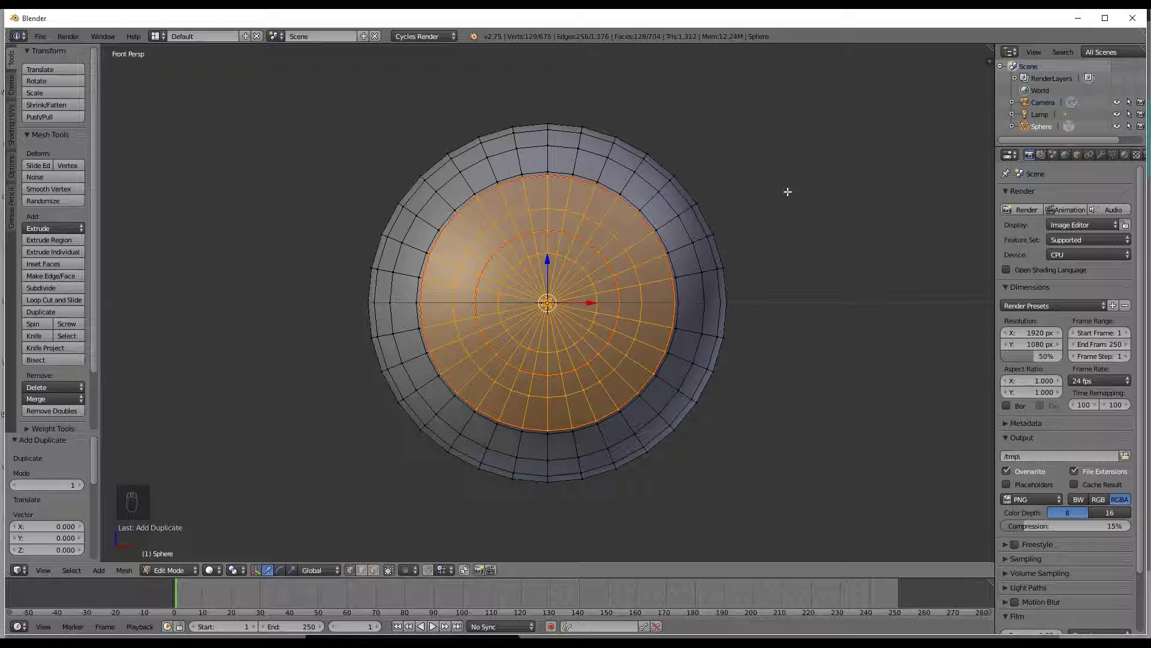
key("h")
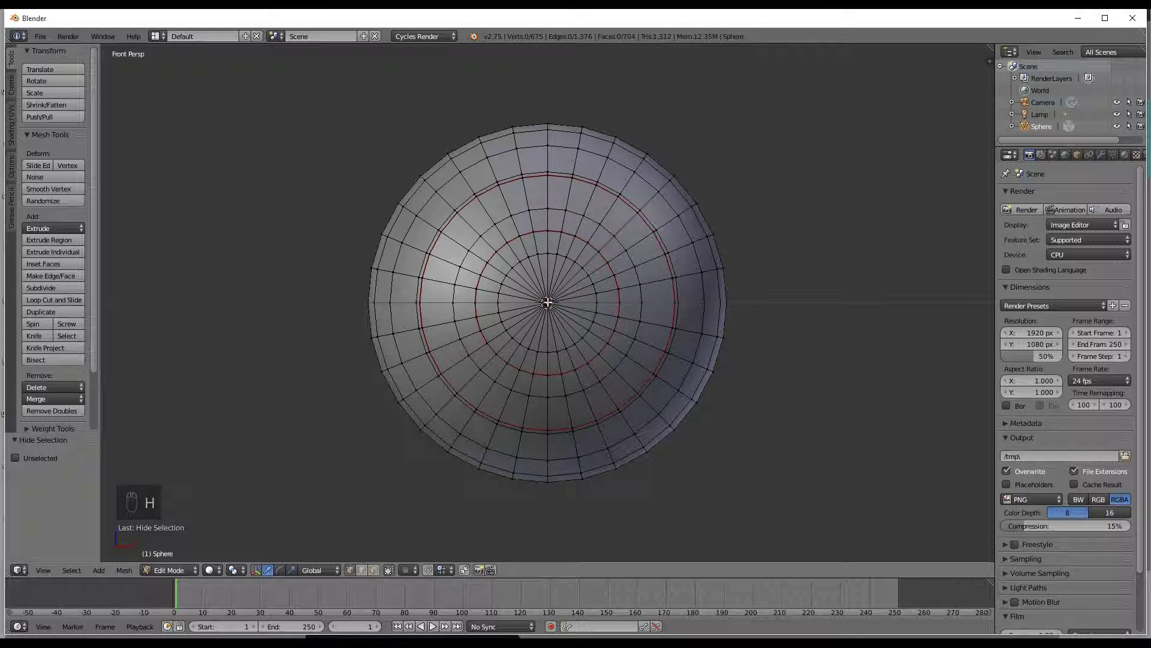
right_click(546, 303)
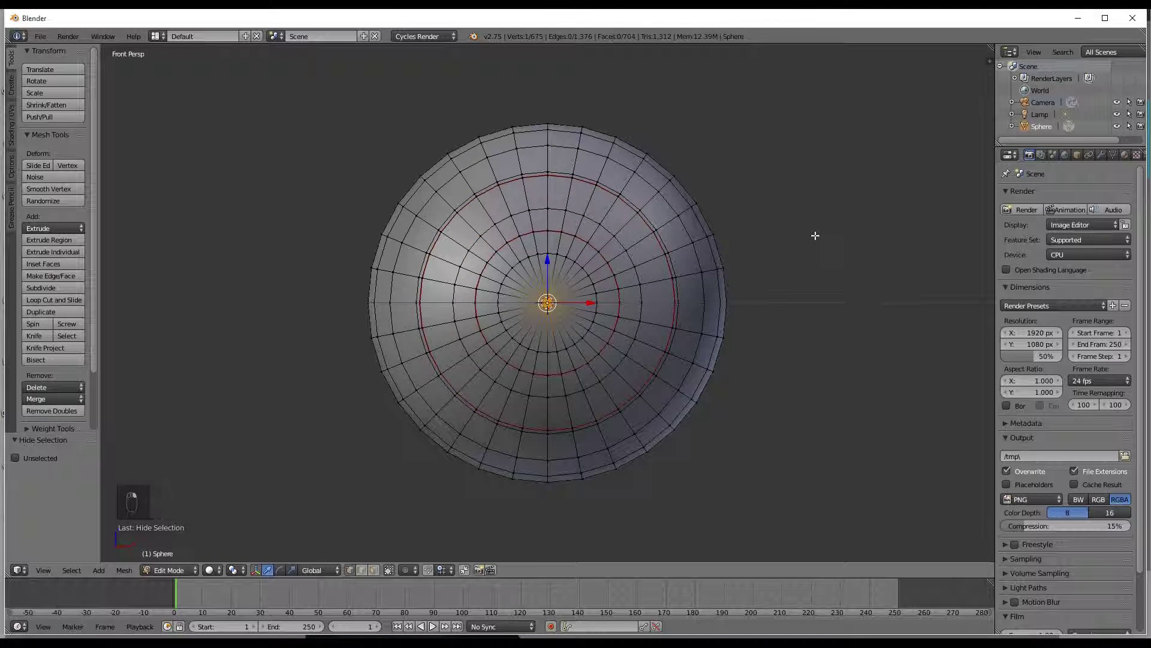
Step: Grow the selection into a larger front cap and move it 0.030 along Y
key("ctrl+KP_Add")
key("ctrl+KP_Add")
key("ctrl+KP_Add")
key("ctrl+KP_Add")
key("ctrl+KP_Add")
key("ctrl+KP_Add")
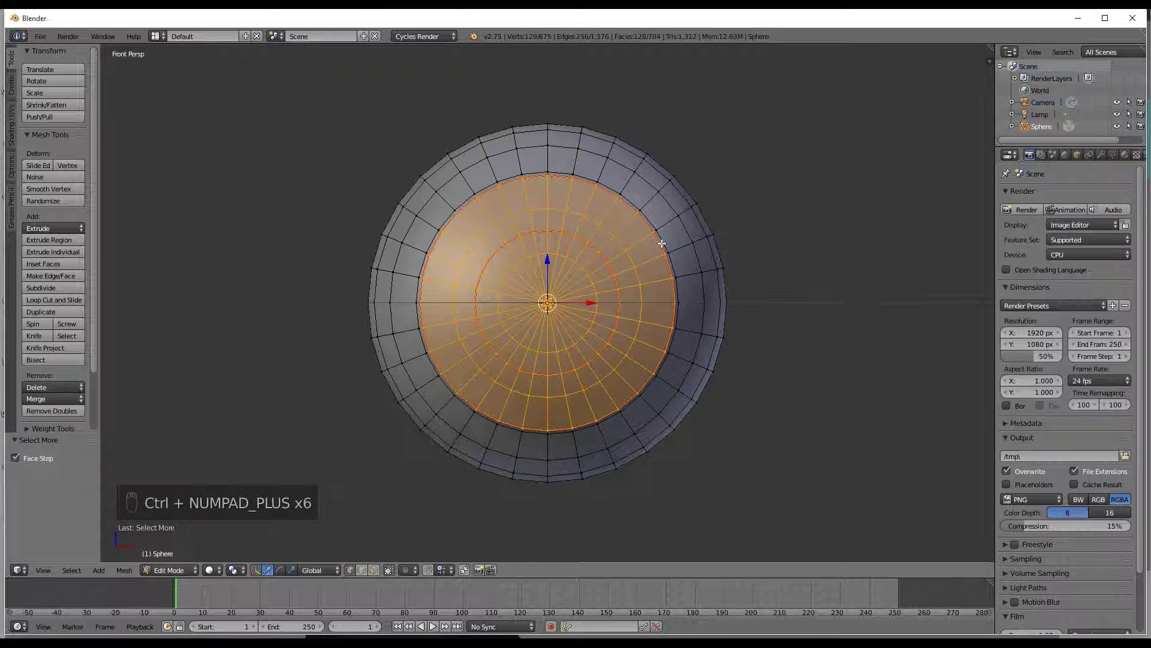
middle_click_drag(695, 264, 581, 274)
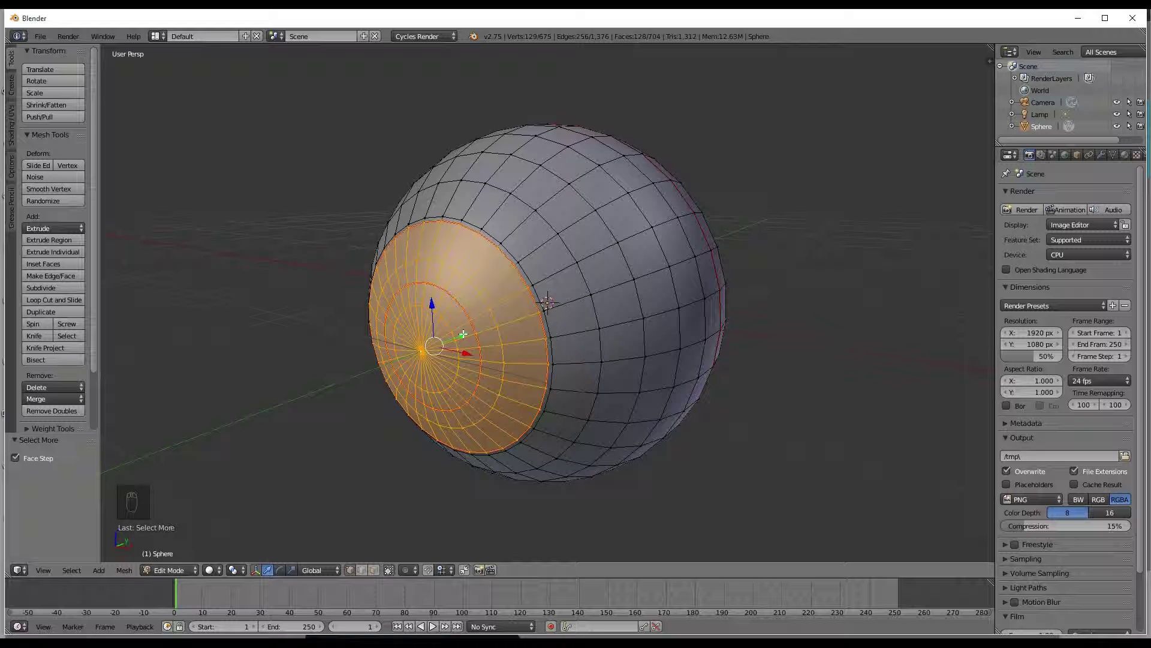
left_click_drag(463, 335, 465, 324)
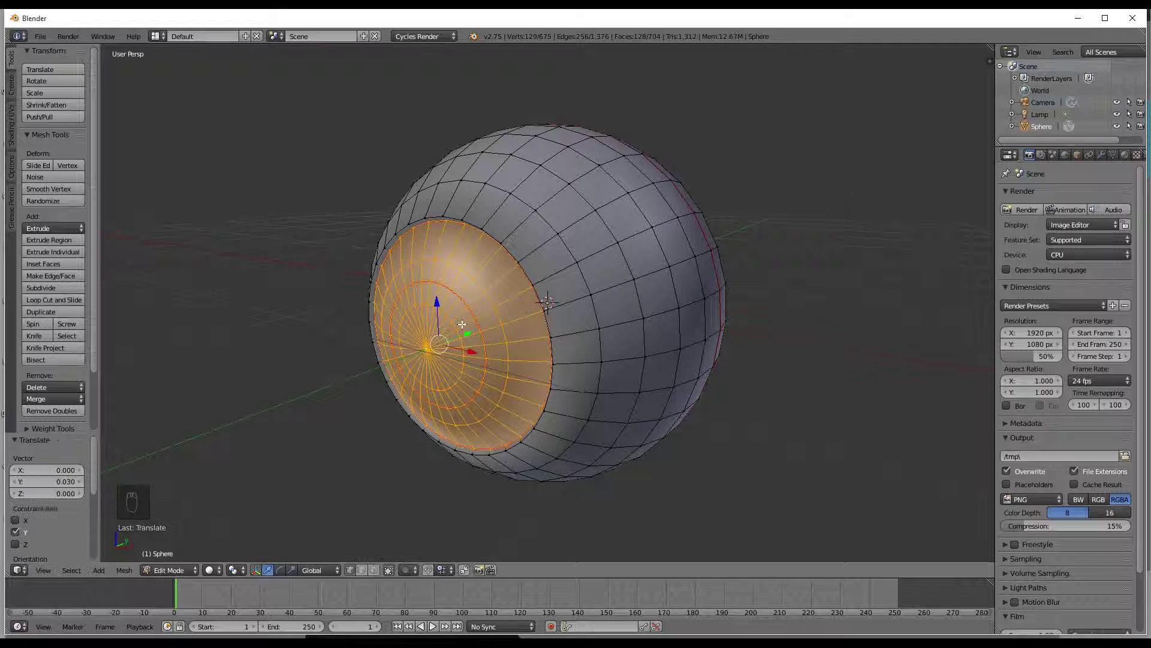
middle_click_drag(543, 300, 598, 291)
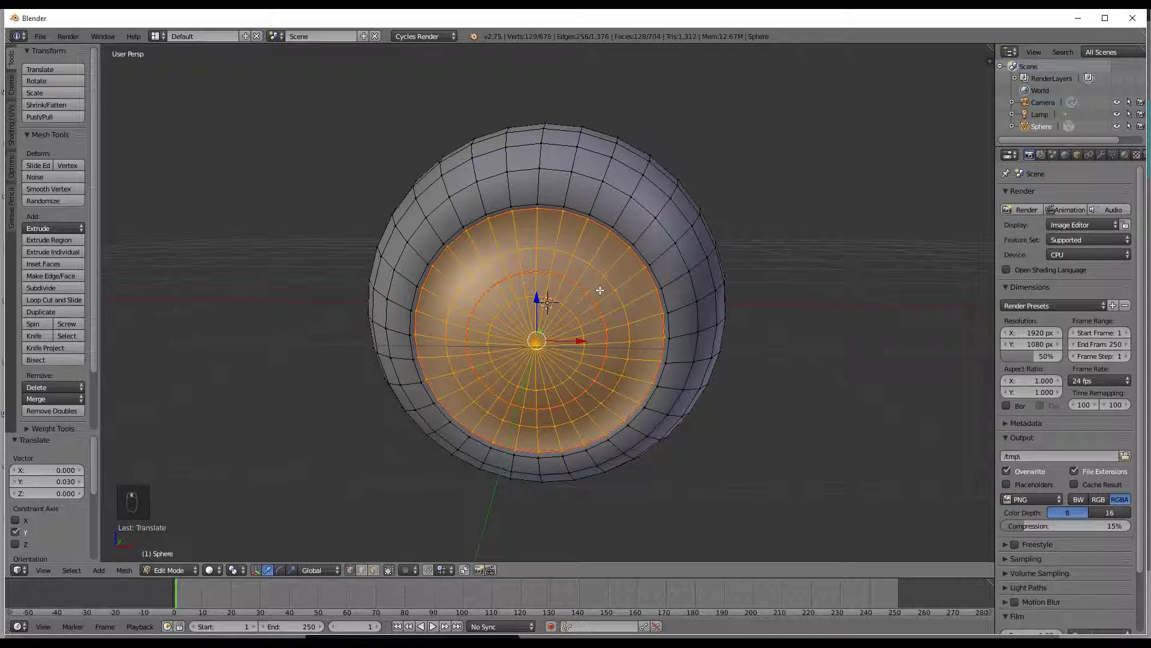
key("a")
key("a")
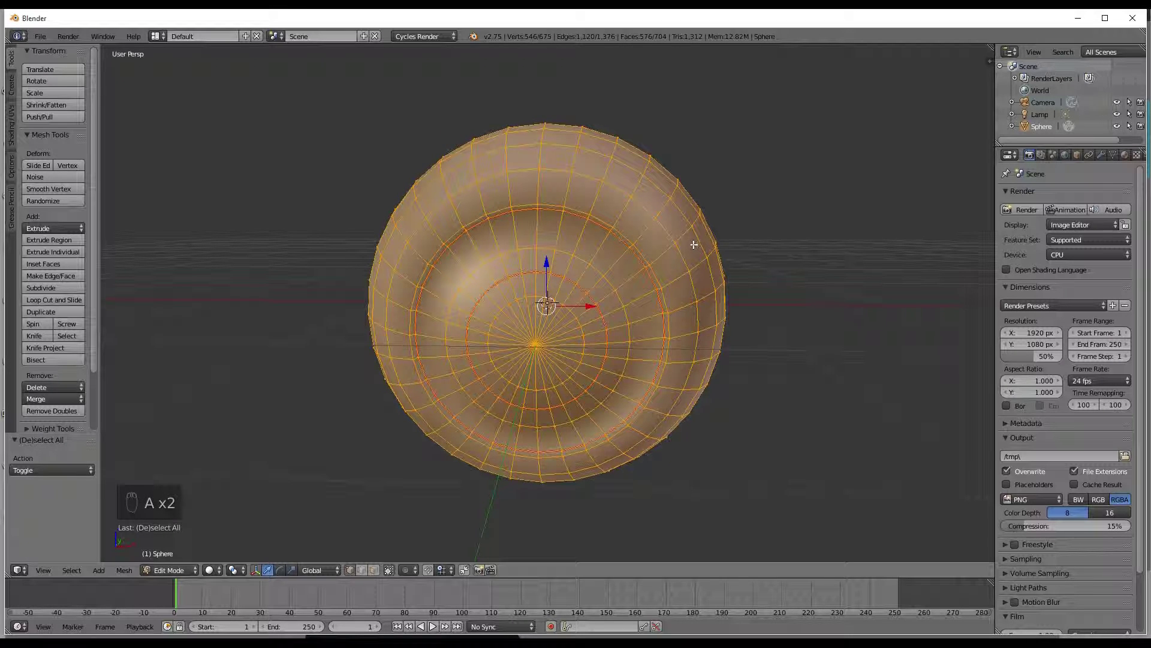
Step: Unwrap the whole mesh (Angle Based, margin 0.001) and split the 3D view in two
key("u")
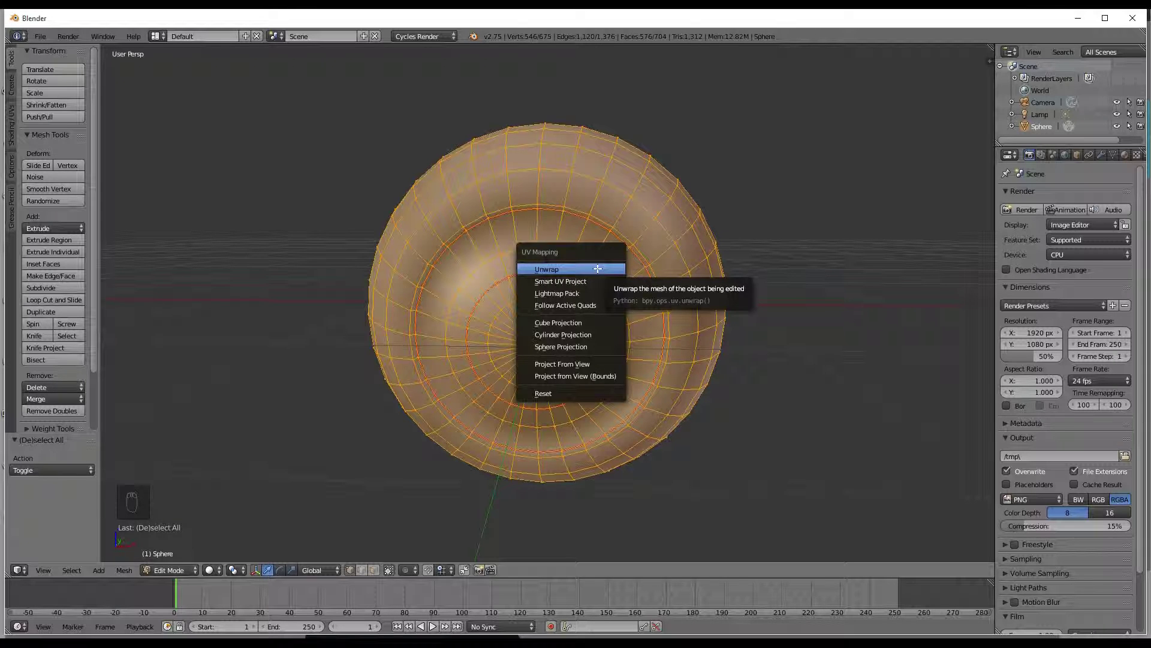
left_click(560, 269)
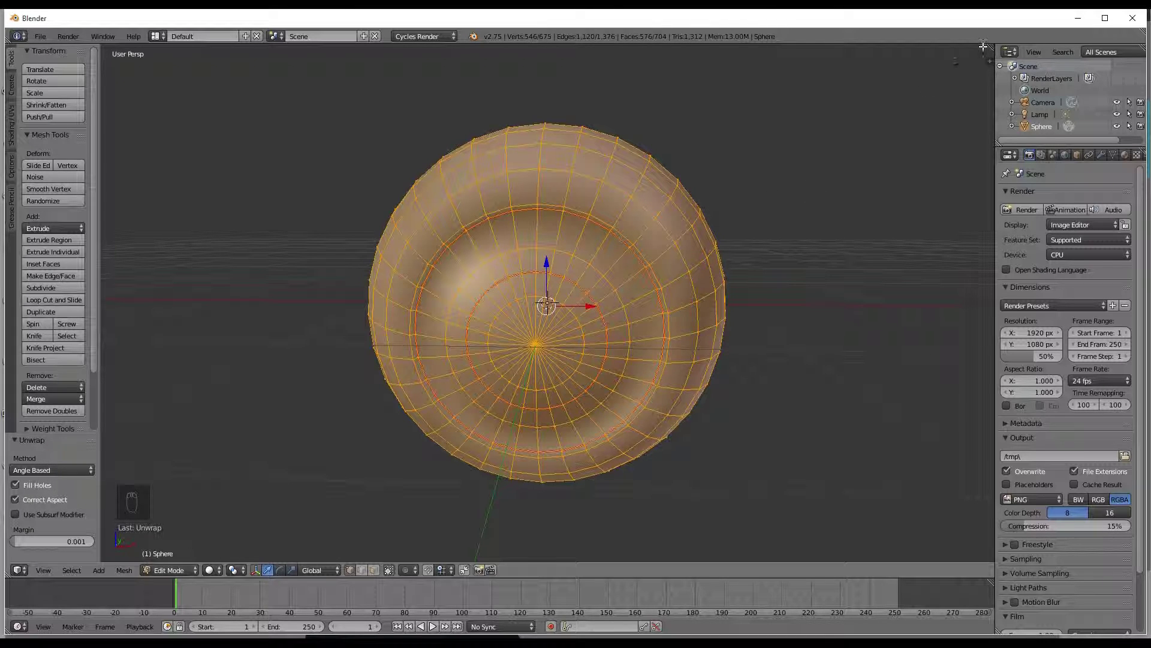
left_click_drag(993, 46, 971, 259)
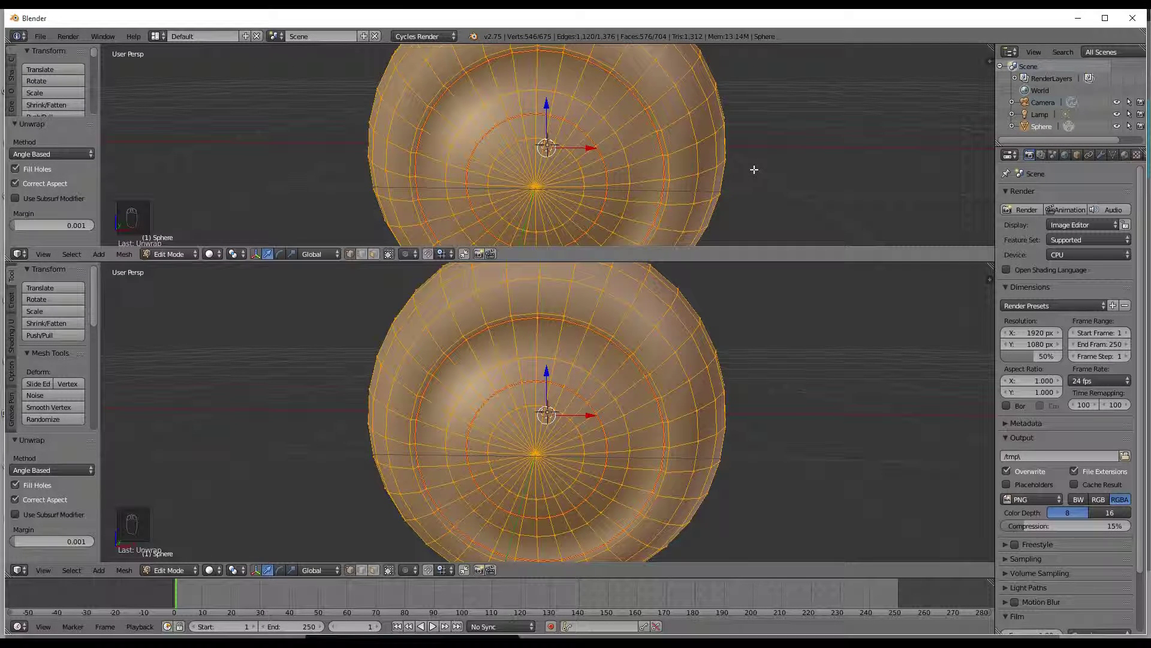
Step: Turn the upper area into the UV/Image Editor and deselect all UV islands
left_click(19, 254)
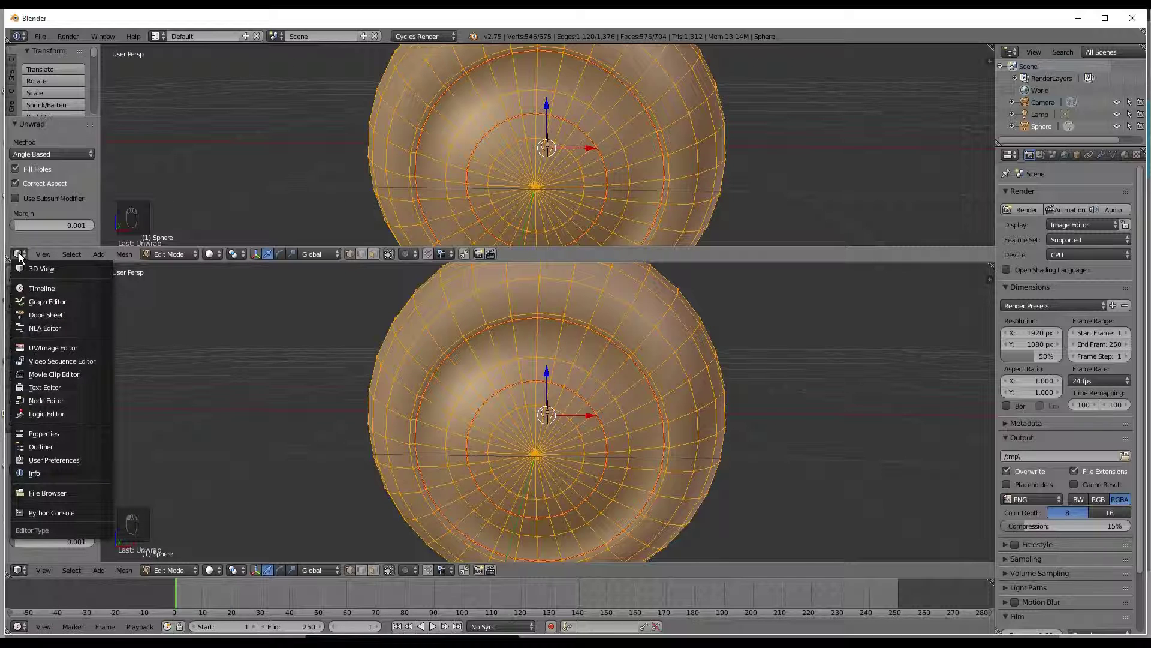
left_click(88, 350)
key("a")
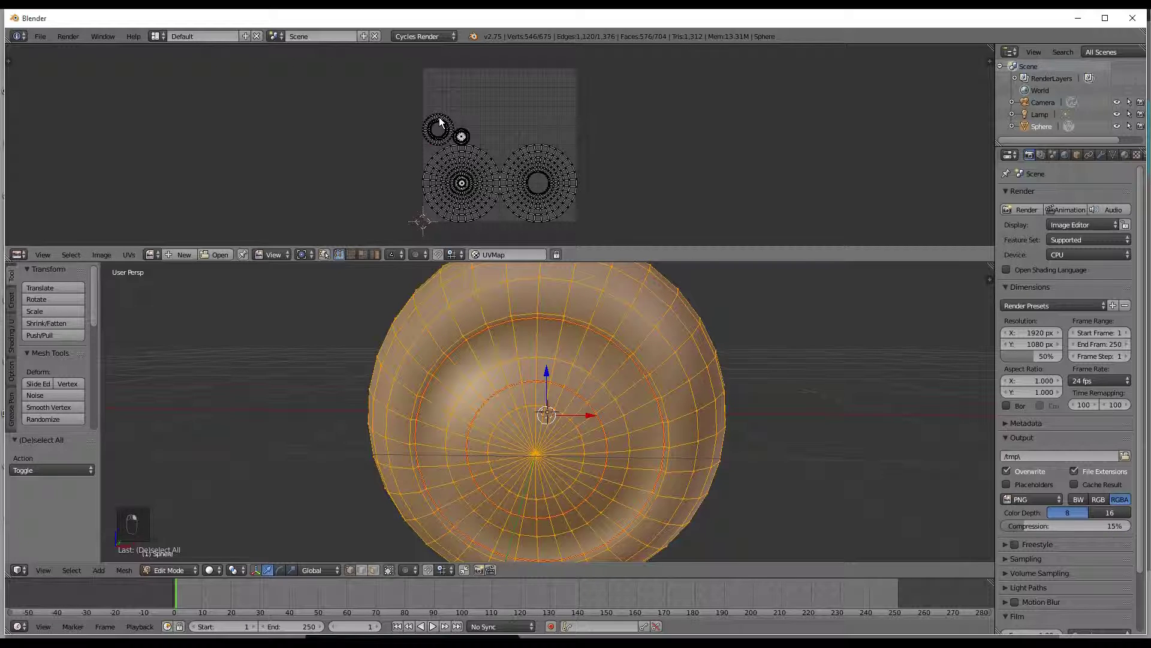
Step: Move one small UV island to the top-left corner of the layout
key("l")
key("a")
key("l")
key("l")
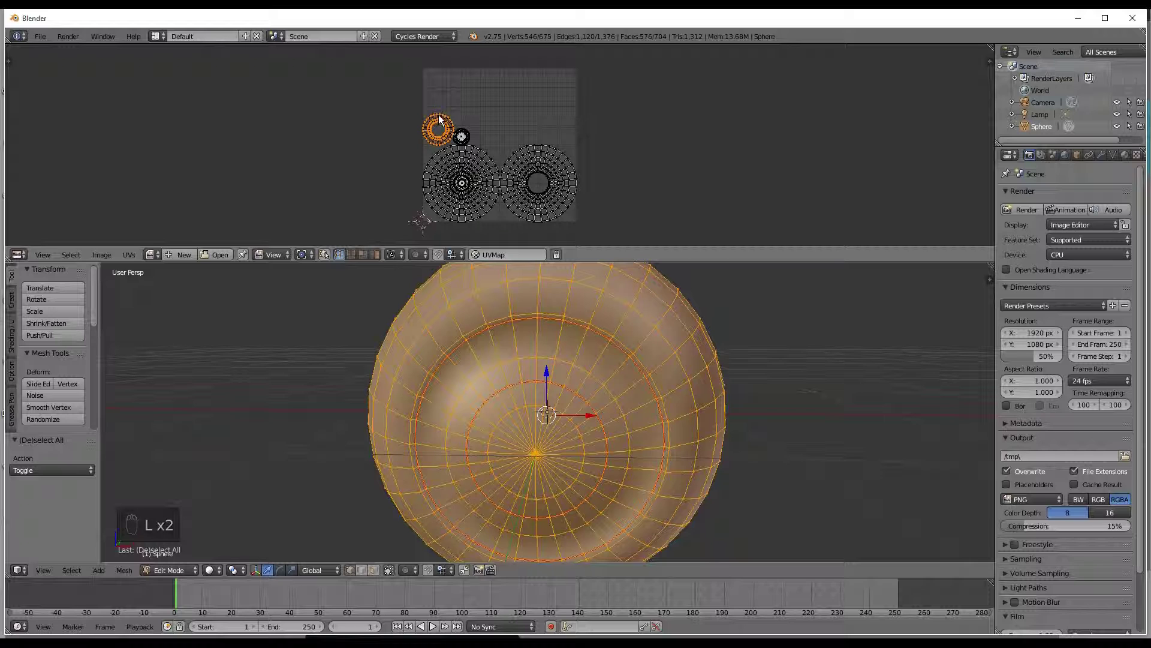
key("g")
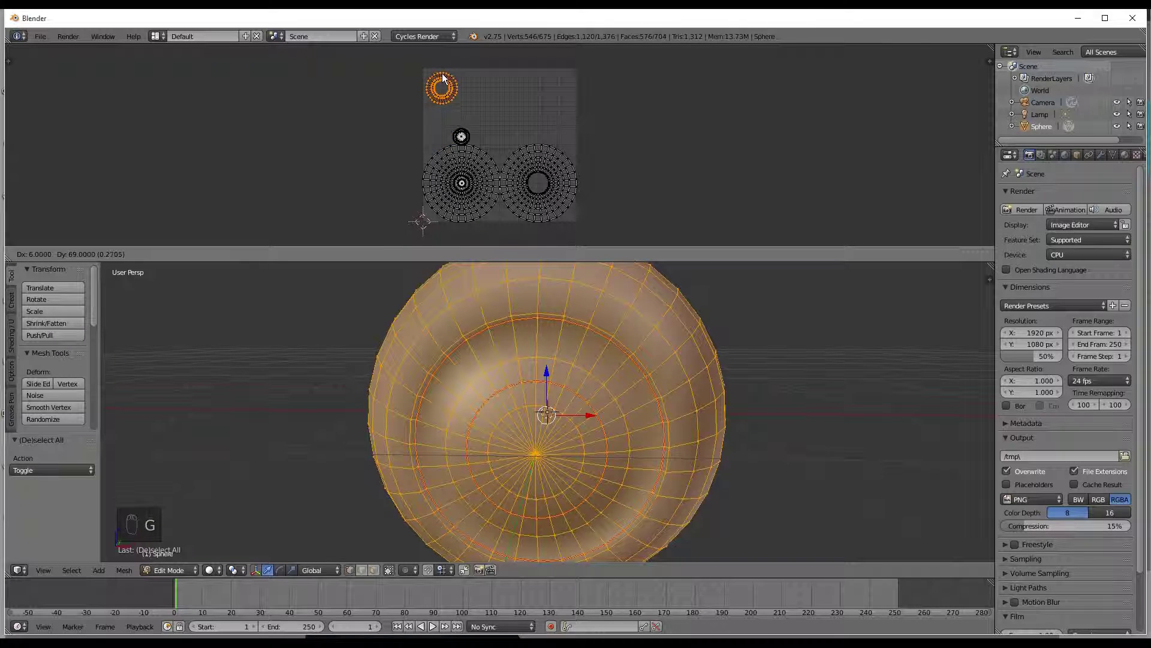
left_click(441, 76)
scroll(487, 95, "up", 1)
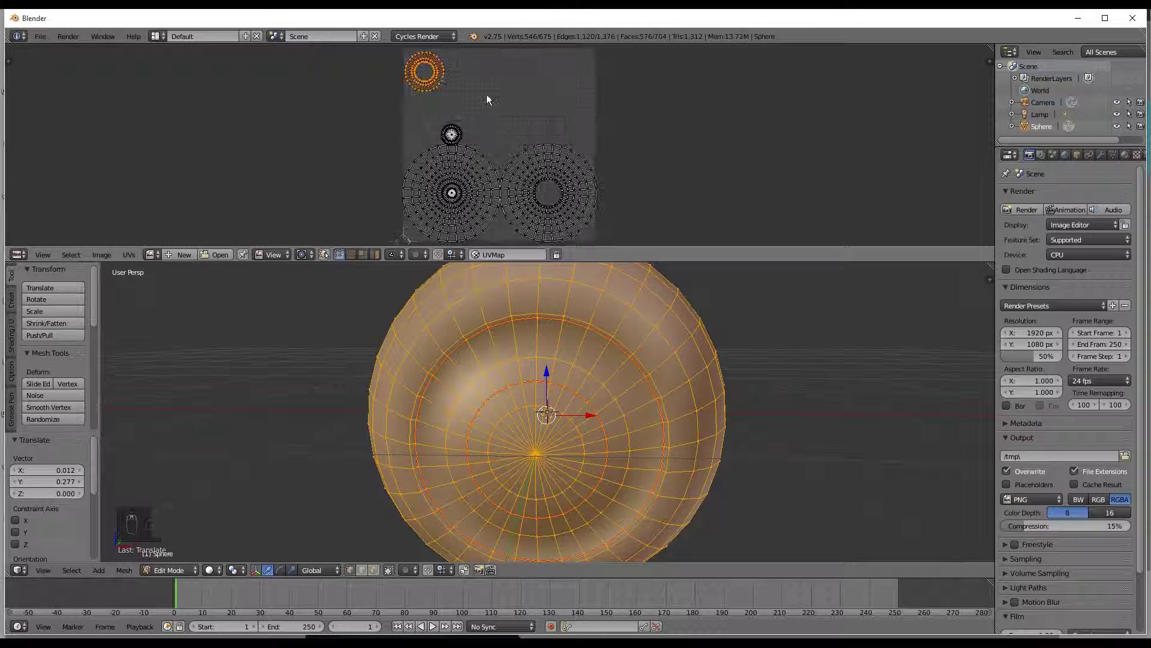
Step: Move the other small UV island to the top-right corner
key("a")
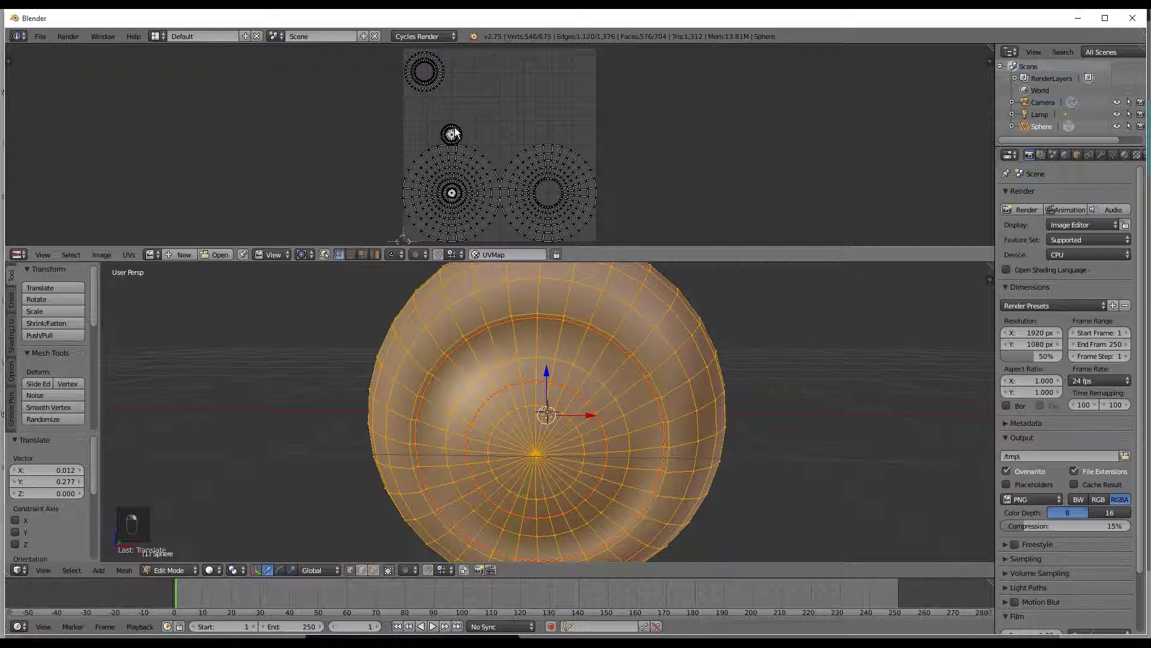
key("l")
key("g")
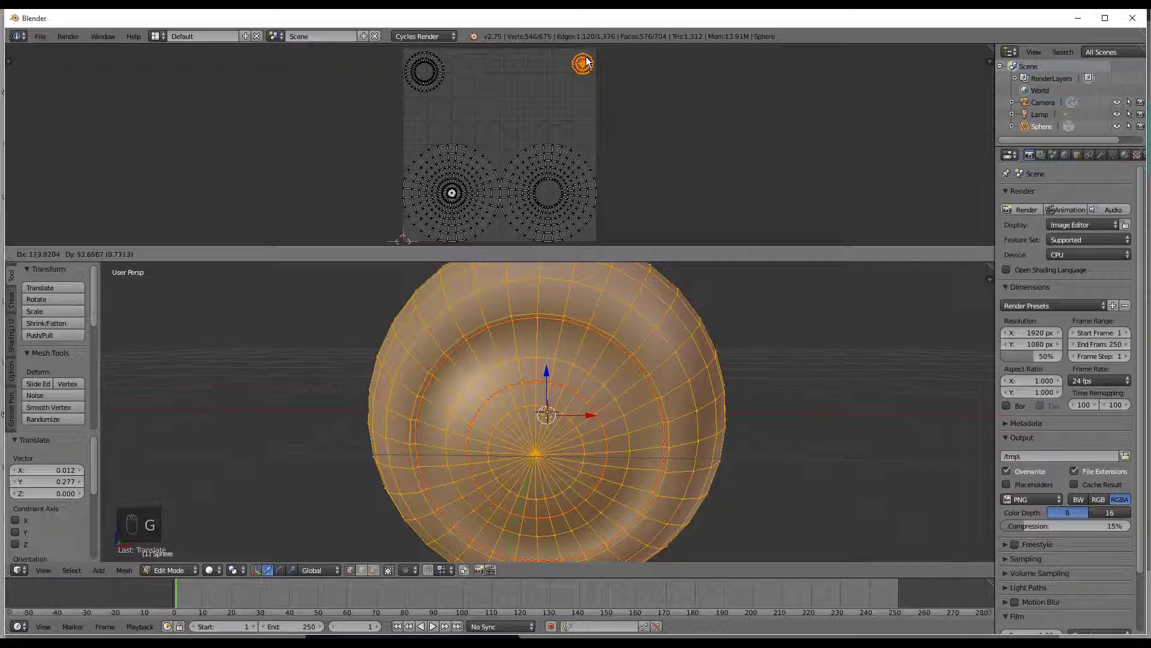
left_click(587, 63)
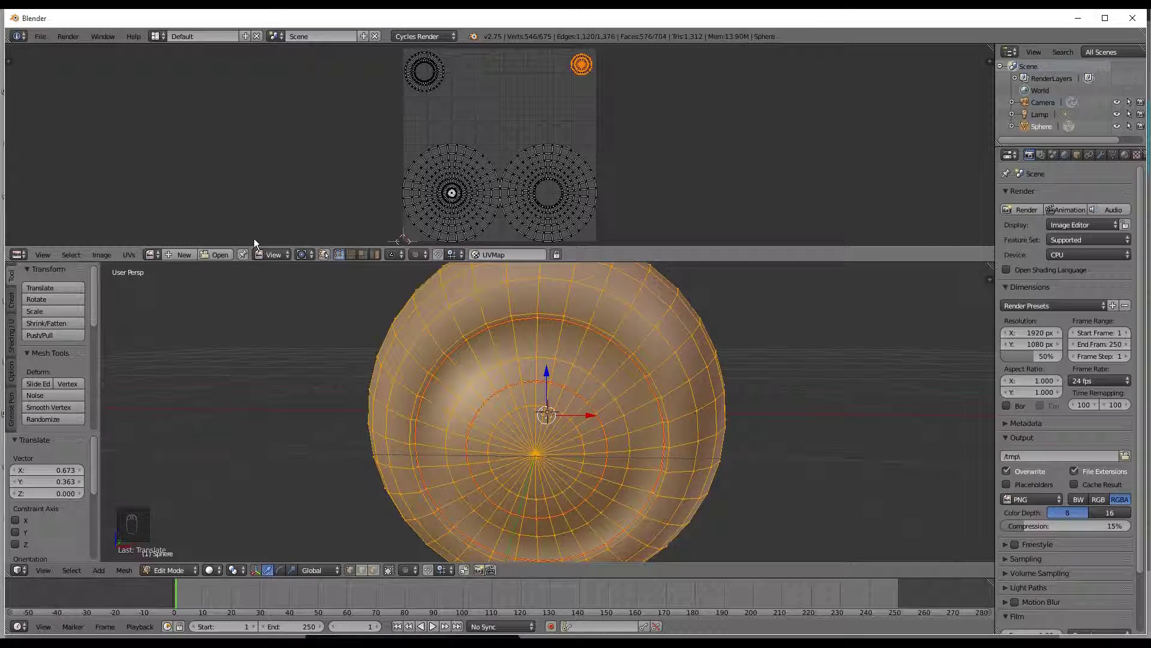
Step: Create a new 2048 × 2048 px image named Eye
left_click(184, 255)
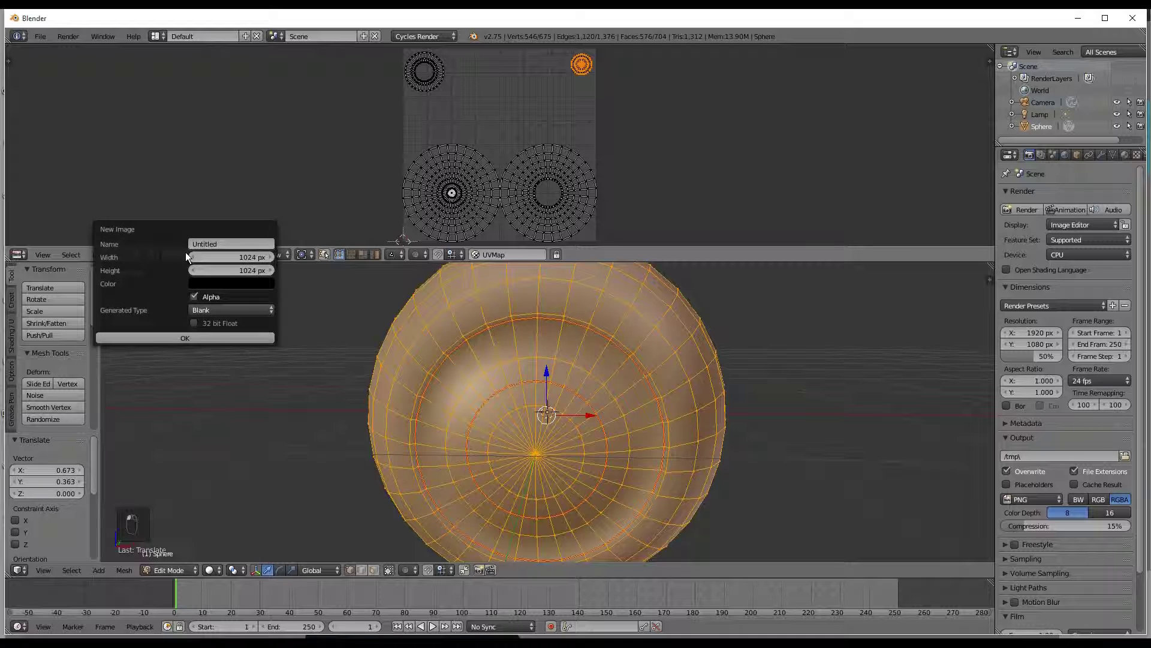
left_click(224, 245)
type("Eye")
key("Return")
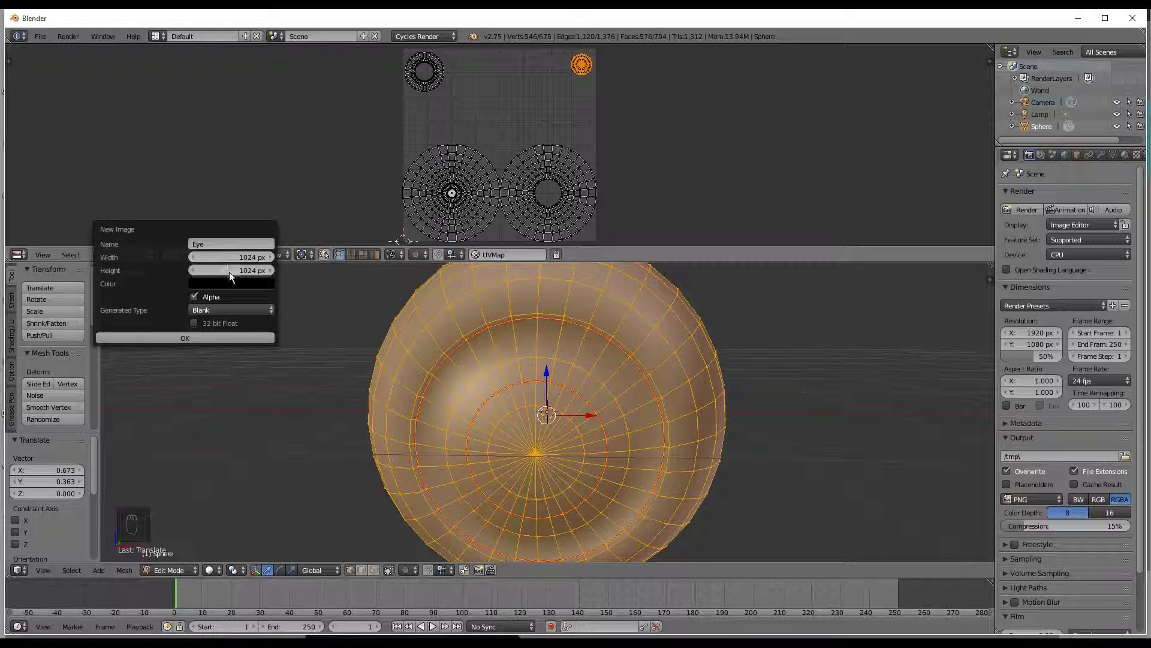
left_click(226, 257)
type("2048")
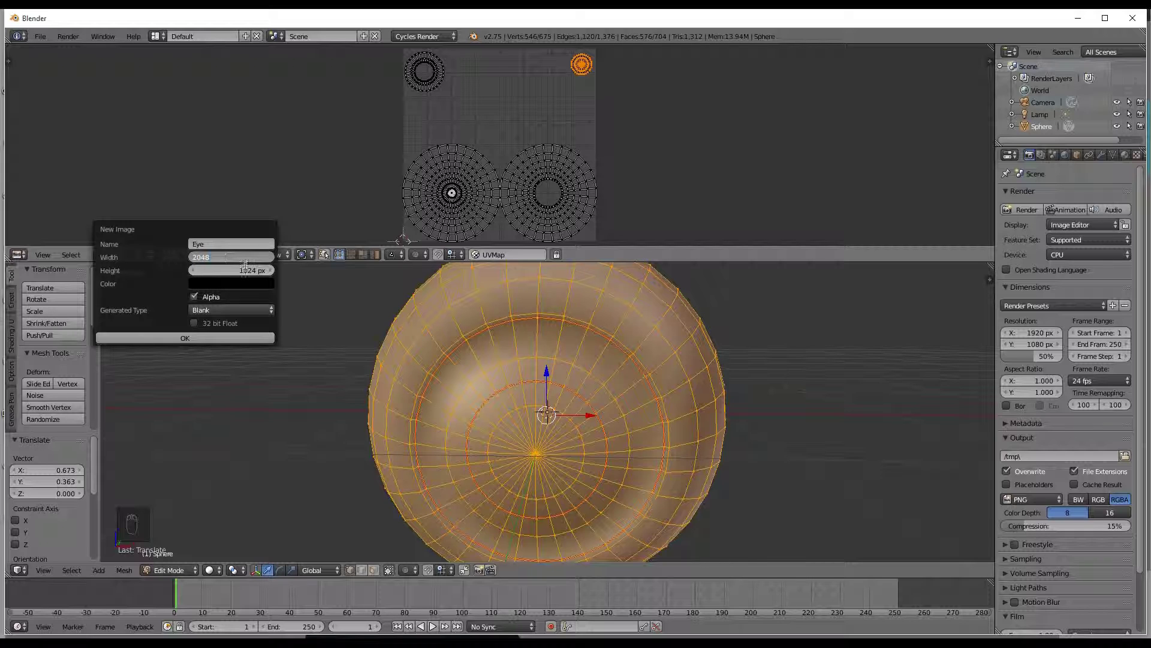
key("Return")
left_click(242, 270)
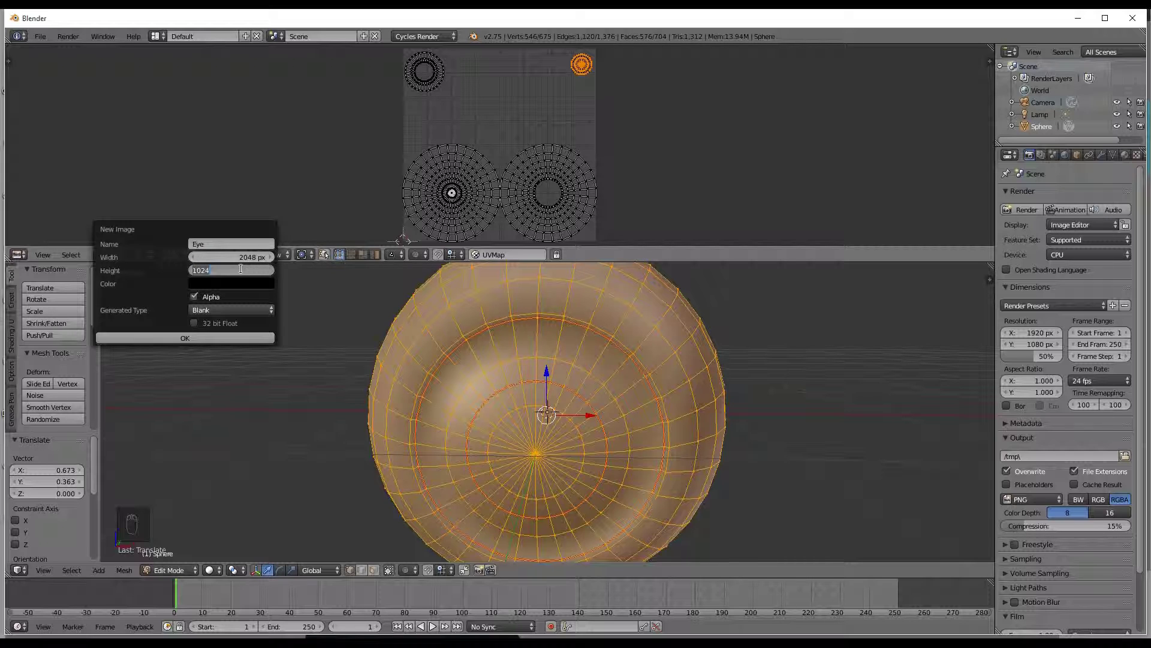
type("2048")
key("Return")
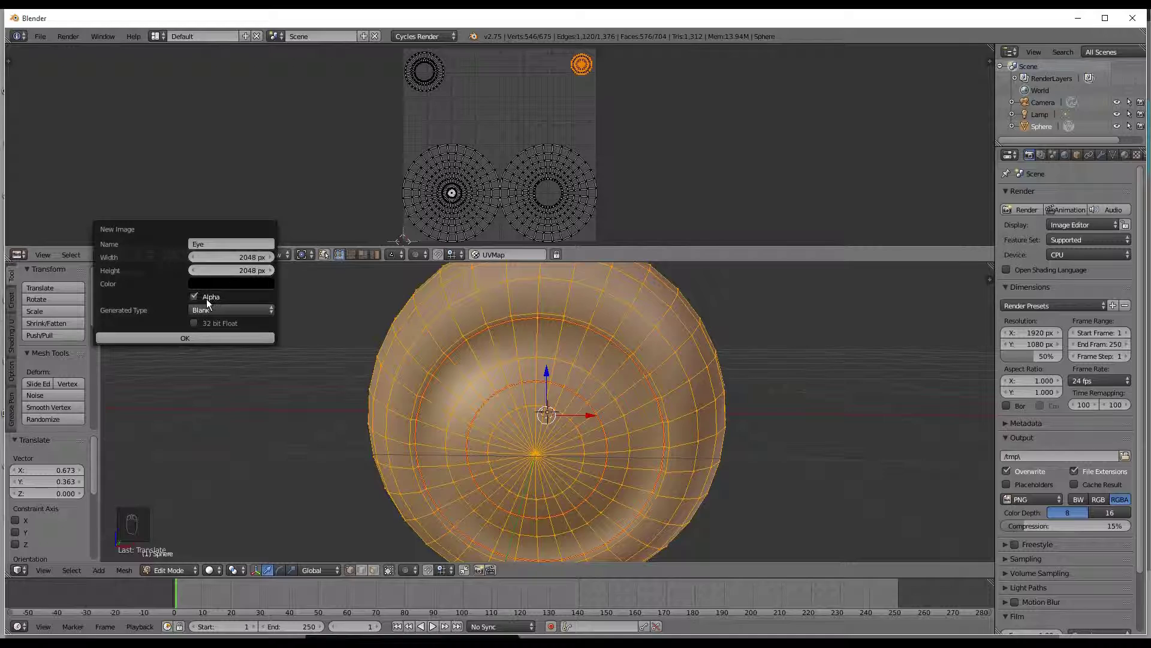
left_click(220, 339)
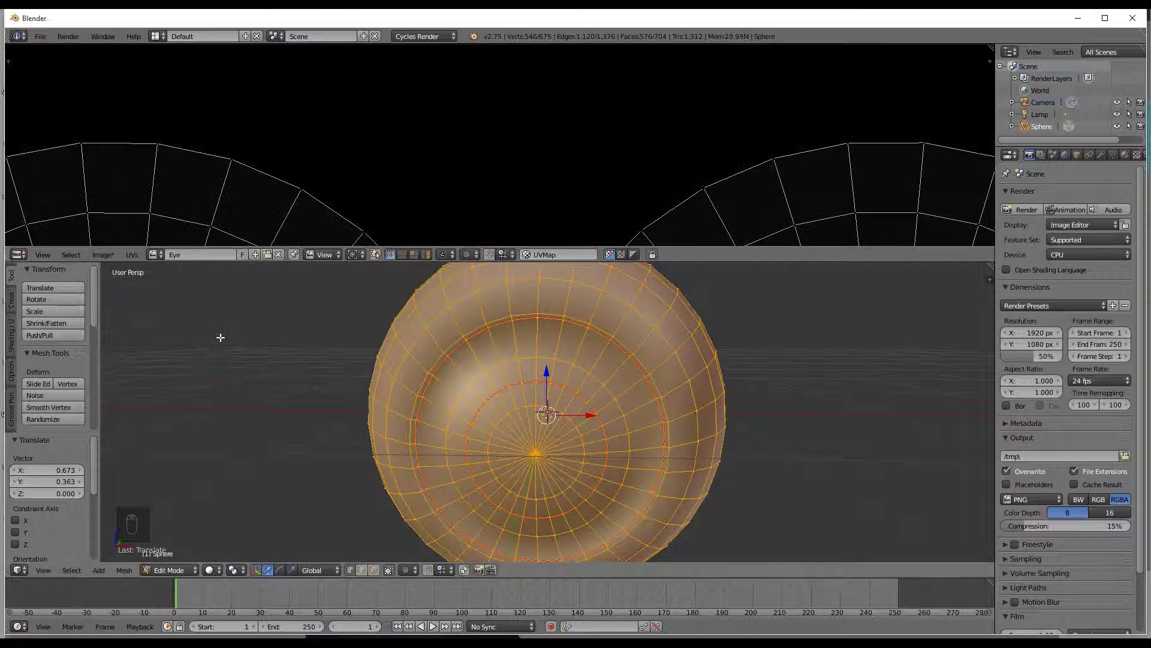
Step: Switch the image editor to Paint mode and show the brush tool shelf
scroll(430, 207, "down", 8)
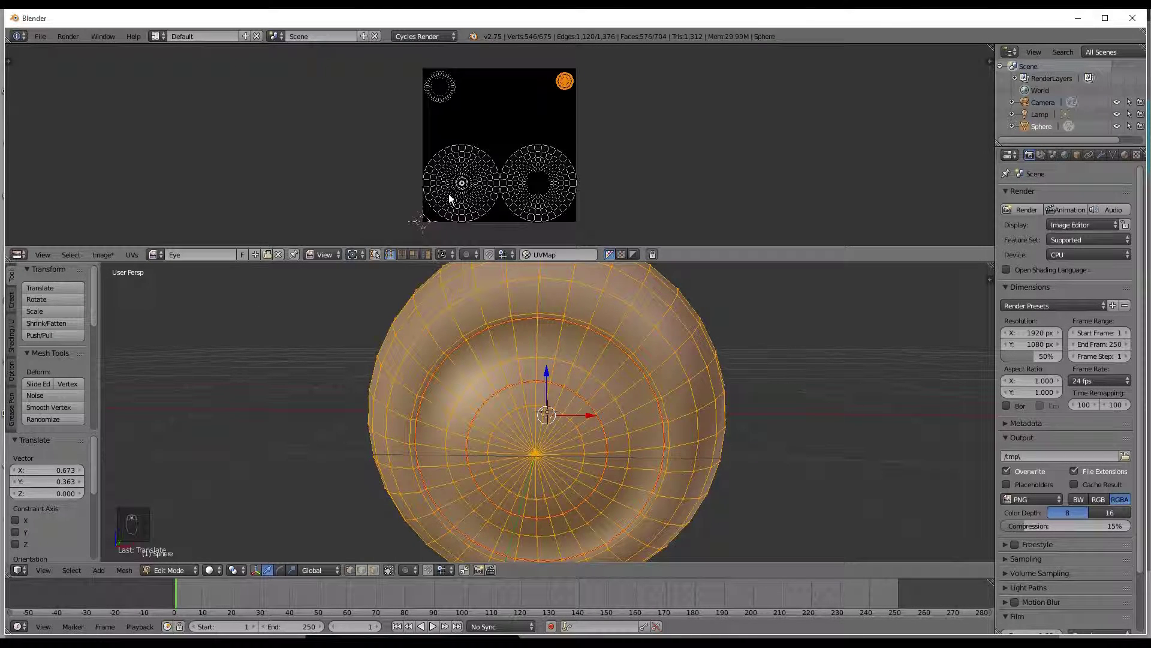
left_click(337, 257)
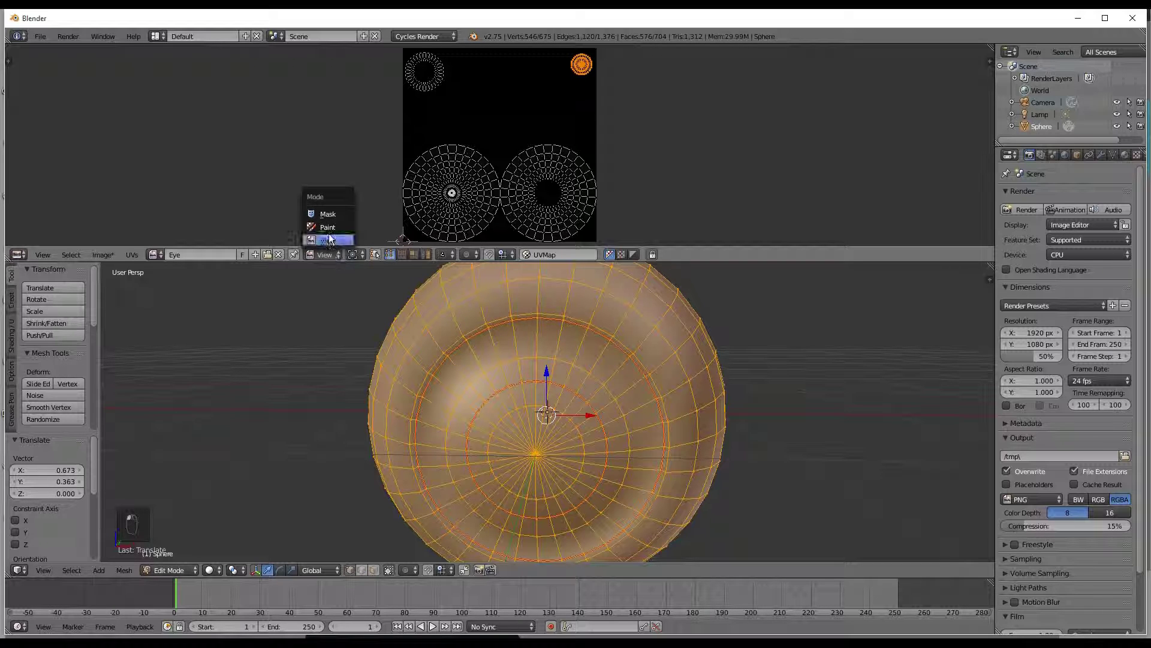
left_click(329, 228)
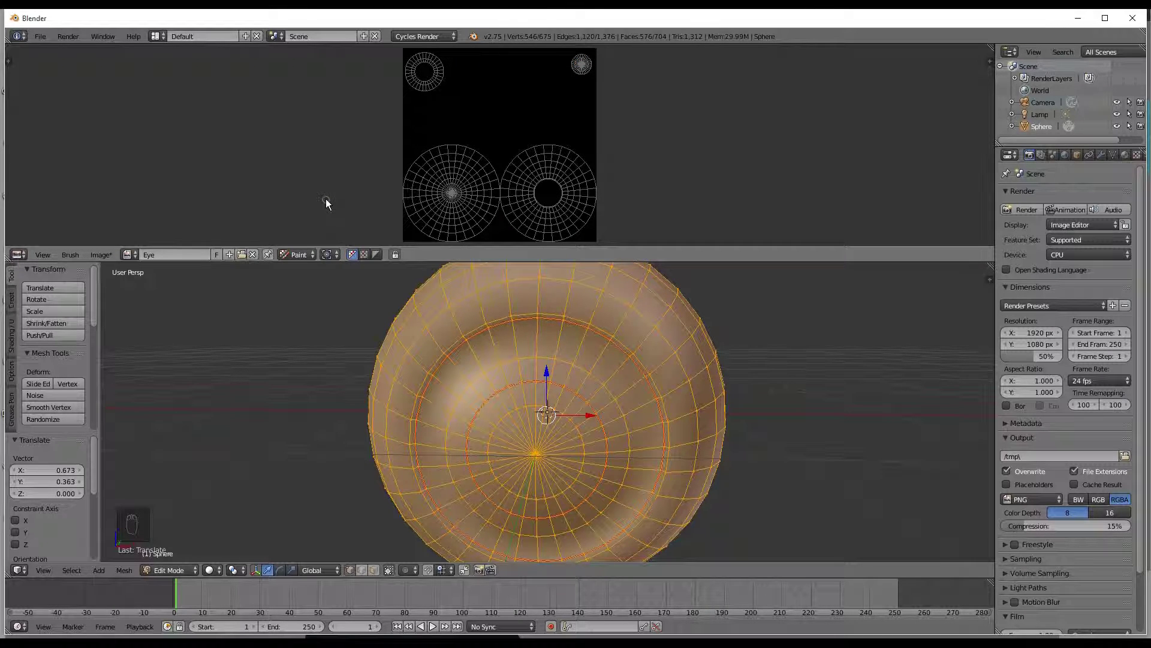
key("t")
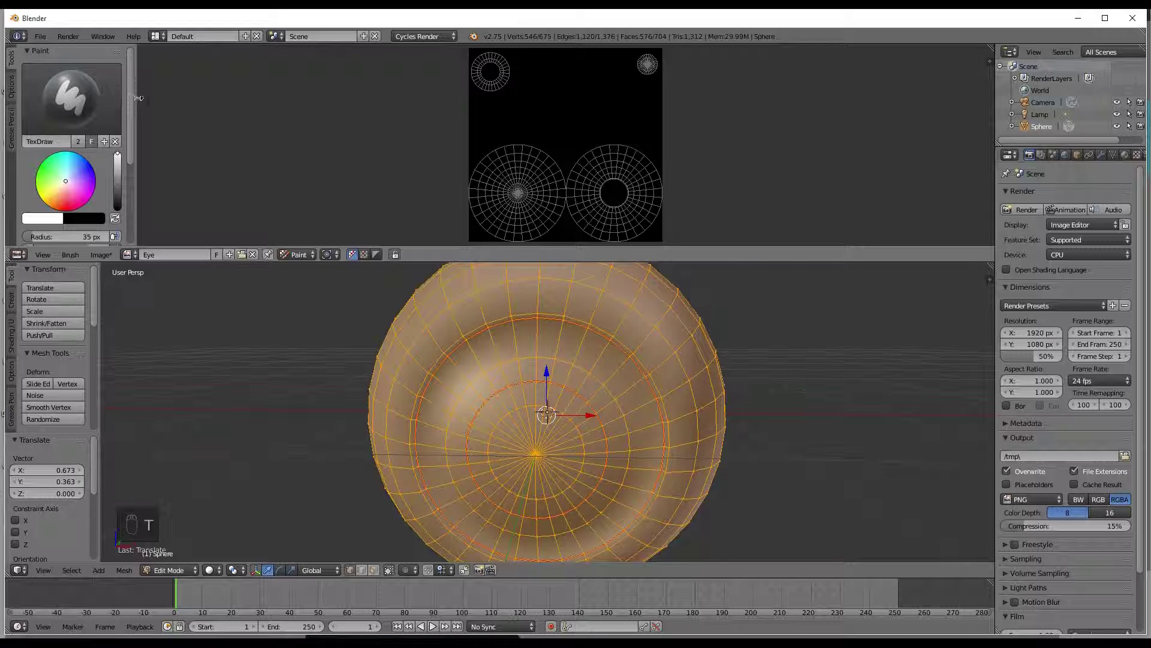
Step: With brush strength 1.000 and radius 500 px, paint the lower image white, then pick light blue
scroll(77, 231, "down", 1)
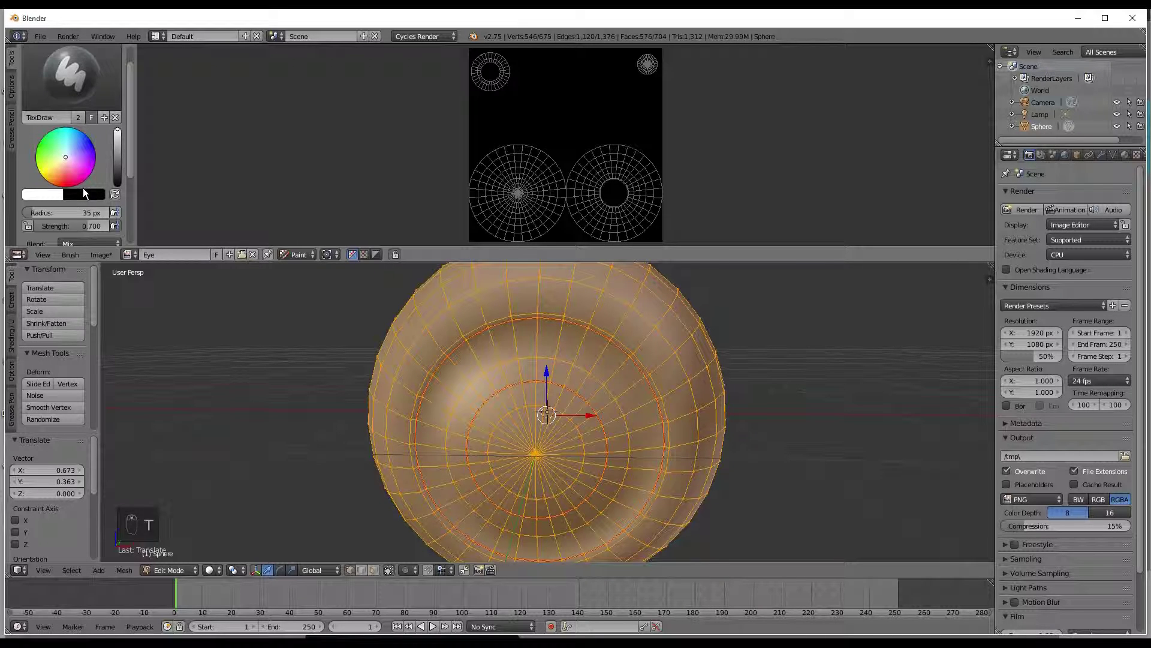
left_click_drag(76, 229, 108, 227)
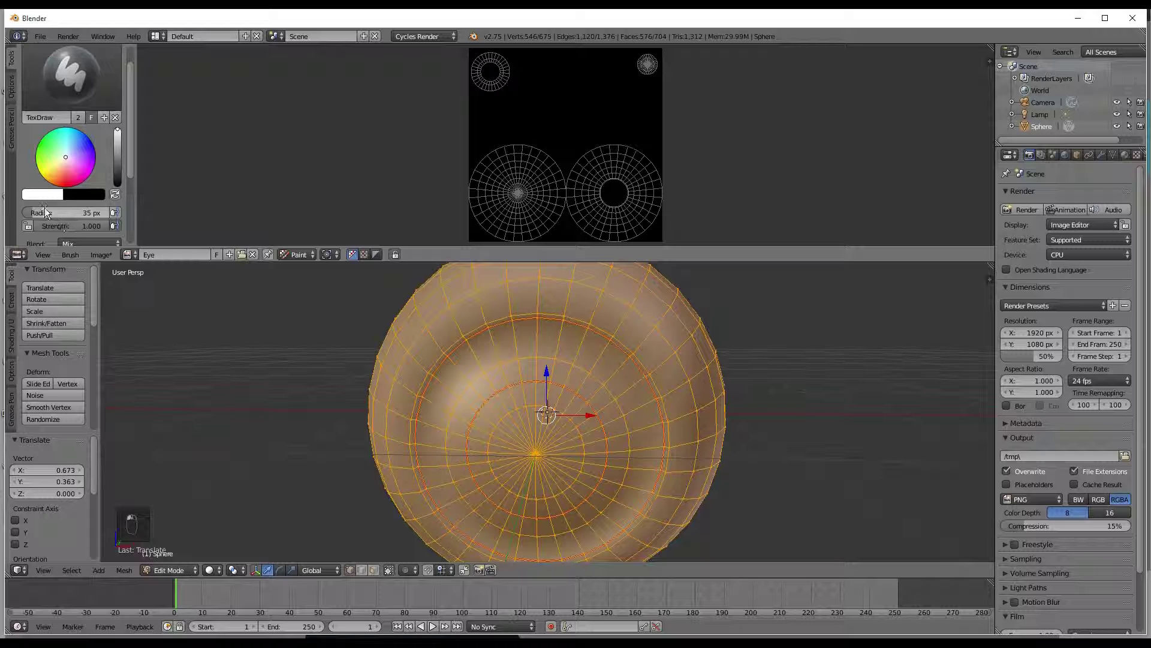
left_click_drag(34, 212, 111, 212)
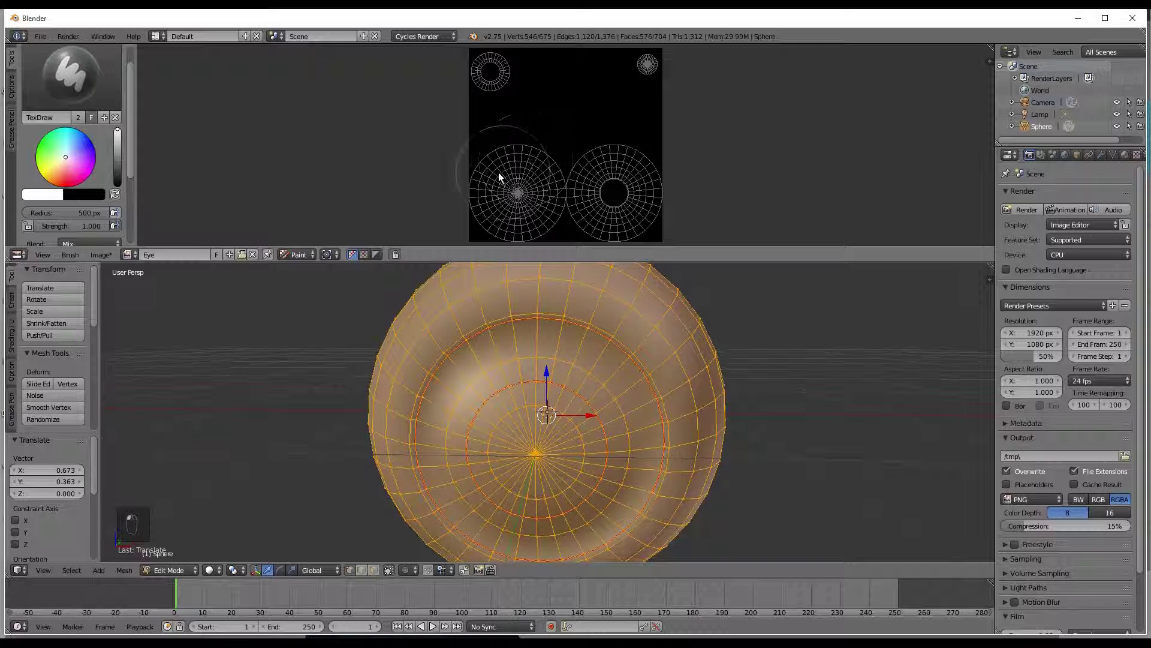
mouse_move(473, 180)
left_mouse_down()
mouse_move(653, 171)
mouse_move(654, 202)
mouse_move(618, 225)
mouse_move(468, 211)
mouse_move(511, 236)
mouse_move(617, 242)
mouse_move(651, 230)
mouse_move(656, 217)
mouse_move(607, 184)
mouse_move(477, 171)
mouse_move(578, 173)
left_mouse_up()
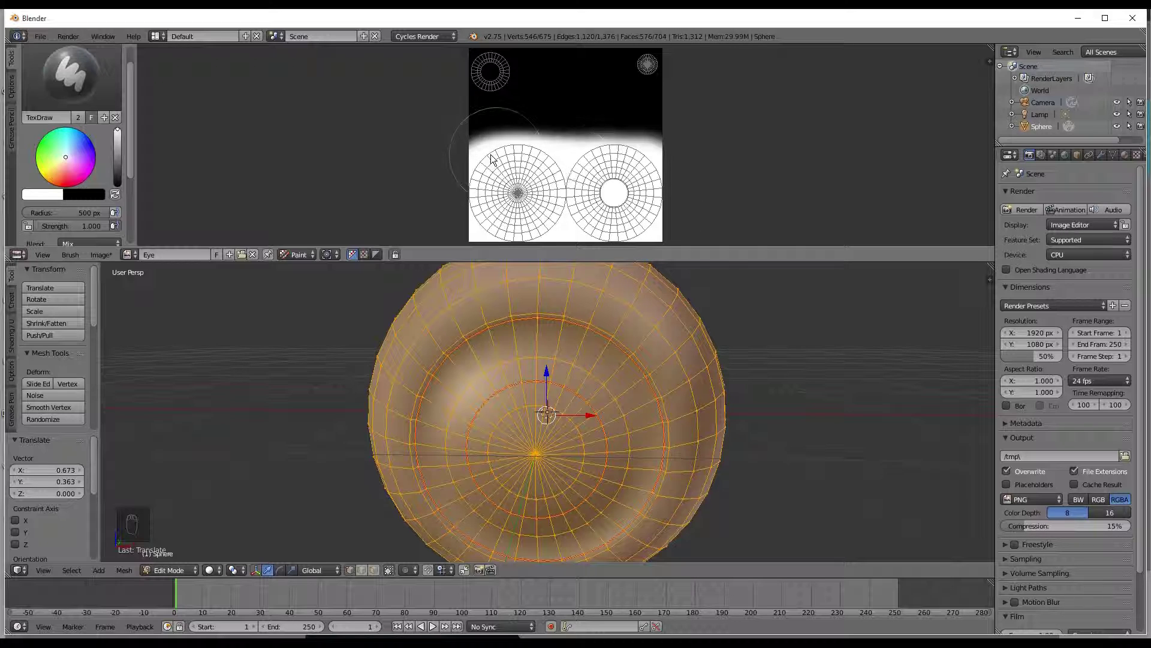
left_click_drag(70, 165, 67, 148)
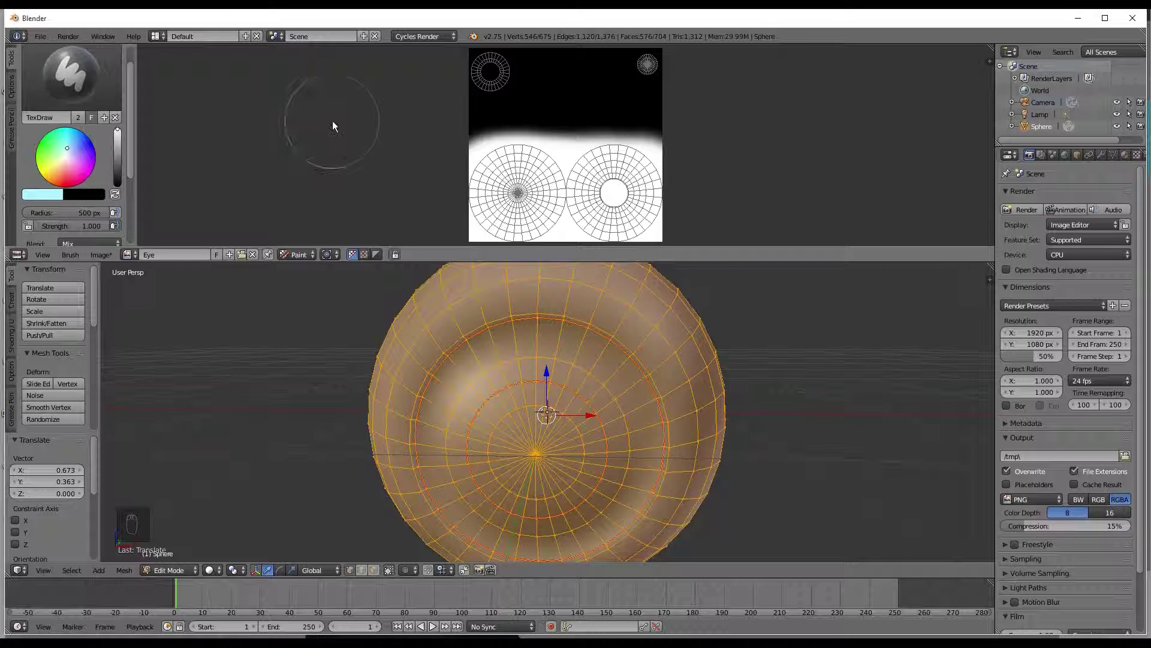
Step: Paint light blue over the iris circle on the top-left island
middle_click_drag(334, 119, 382, 180)
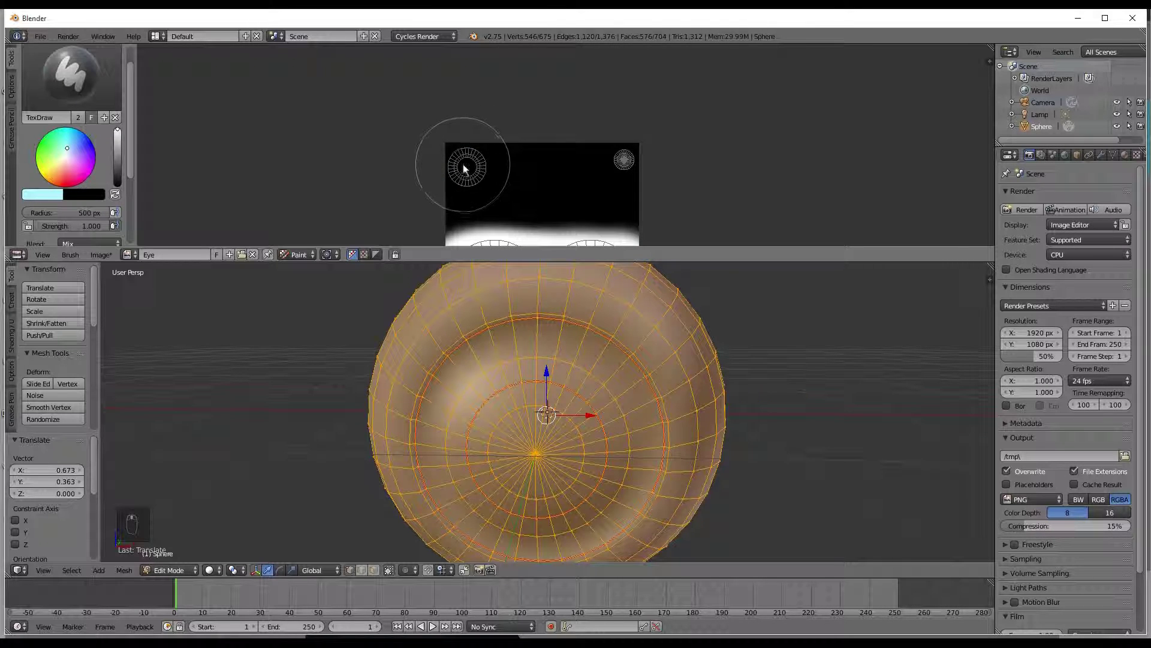
left_click_drag(469, 168, 468, 168)
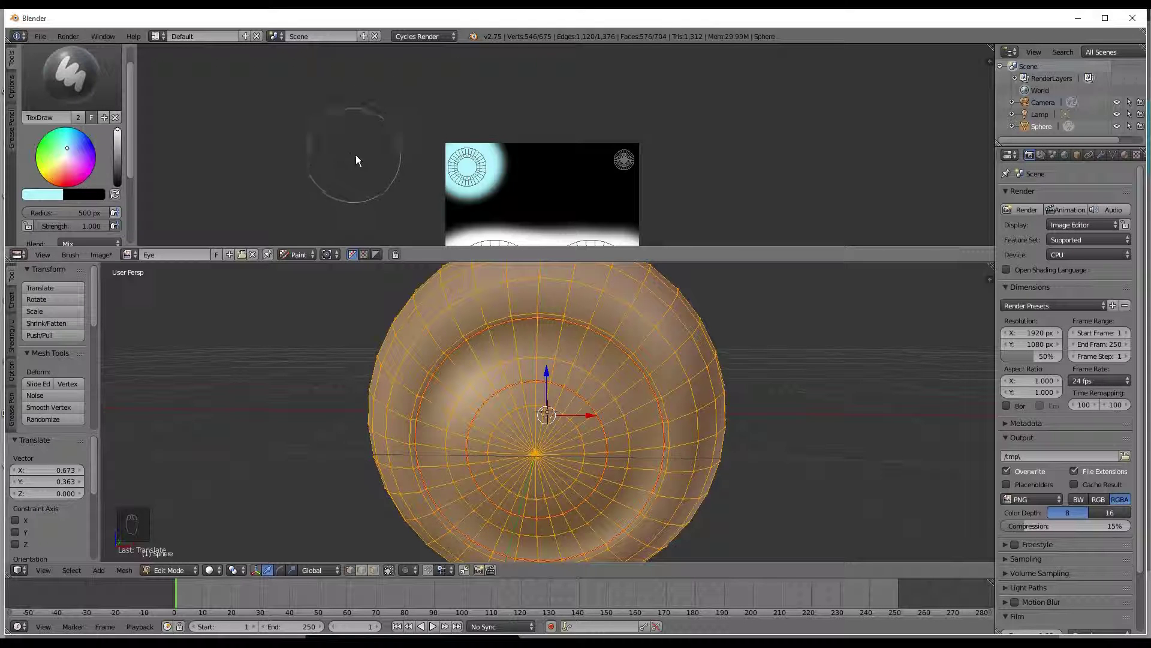
mouse_move(357, 154)
middle_mouse_down()
mouse_move(375, 125)
mouse_move(372, 66)
middle_mouse_up()
Step: Join the Image Editor into the 3D viewport so it fills the window height
scroll(408, 131, "down", 1)
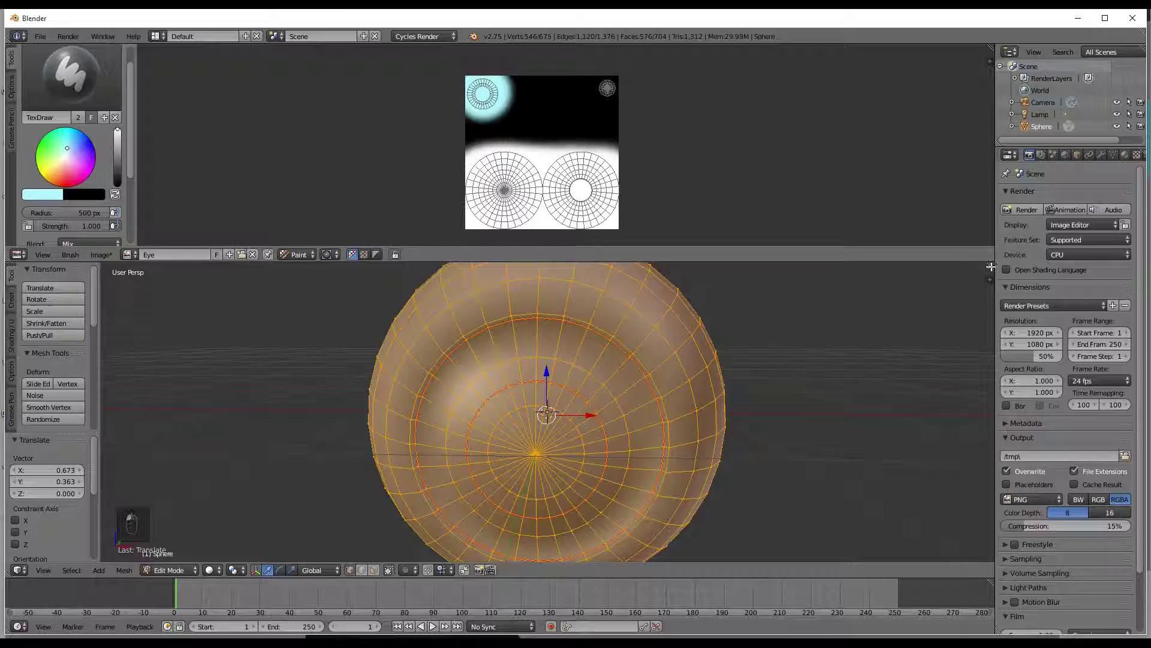
mouse_move(991, 266)
left_mouse_down()
mouse_move(811, 182)
mouse_move(975, 228)
mouse_move(988, 282)
mouse_move(988, 267)
left_mouse_up()
left_click_drag(915, 198, 817, 223)
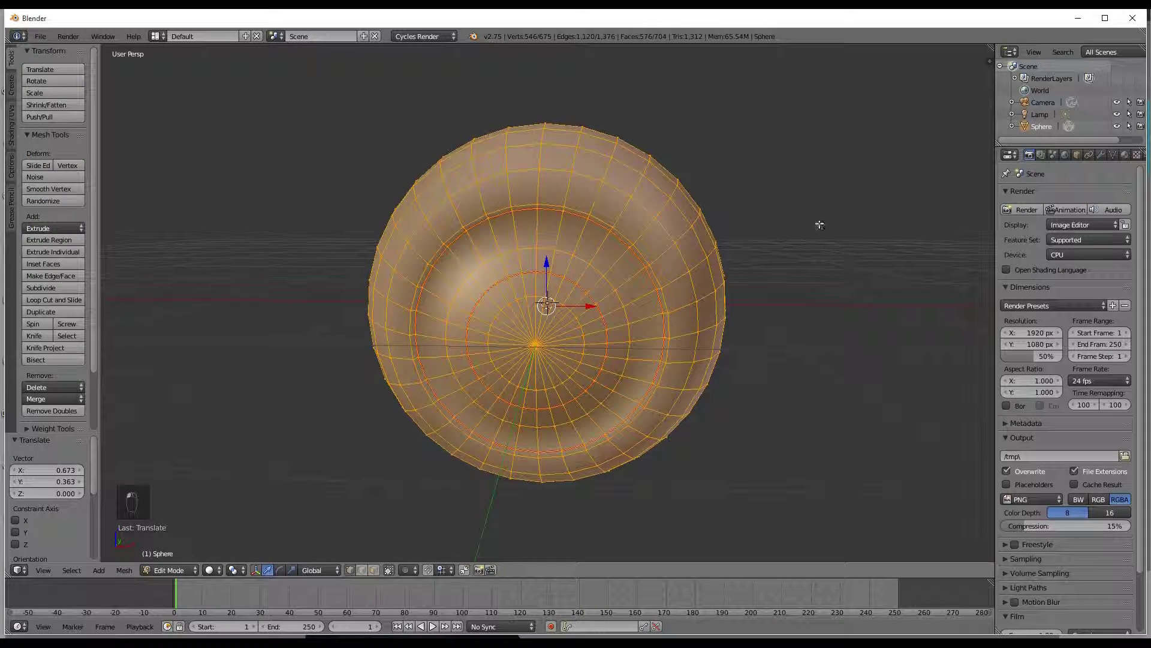
Step: Create a new material using the Eye image texture and assign it to the selected faces
left_click(1125, 156)
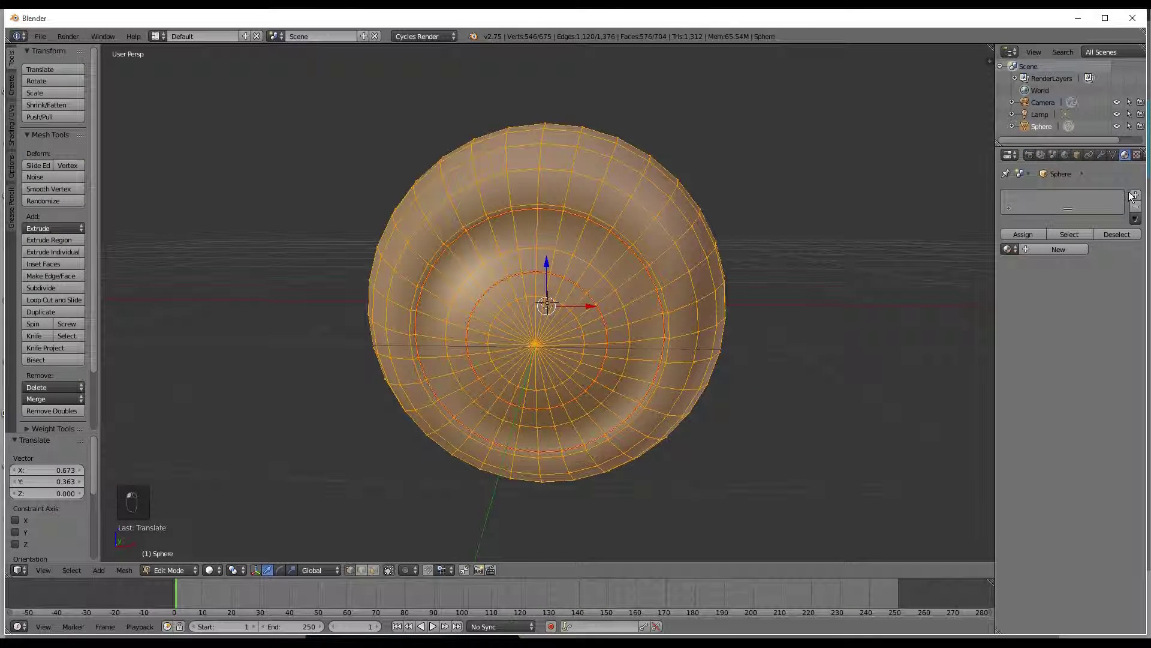
left_click(1059, 248)
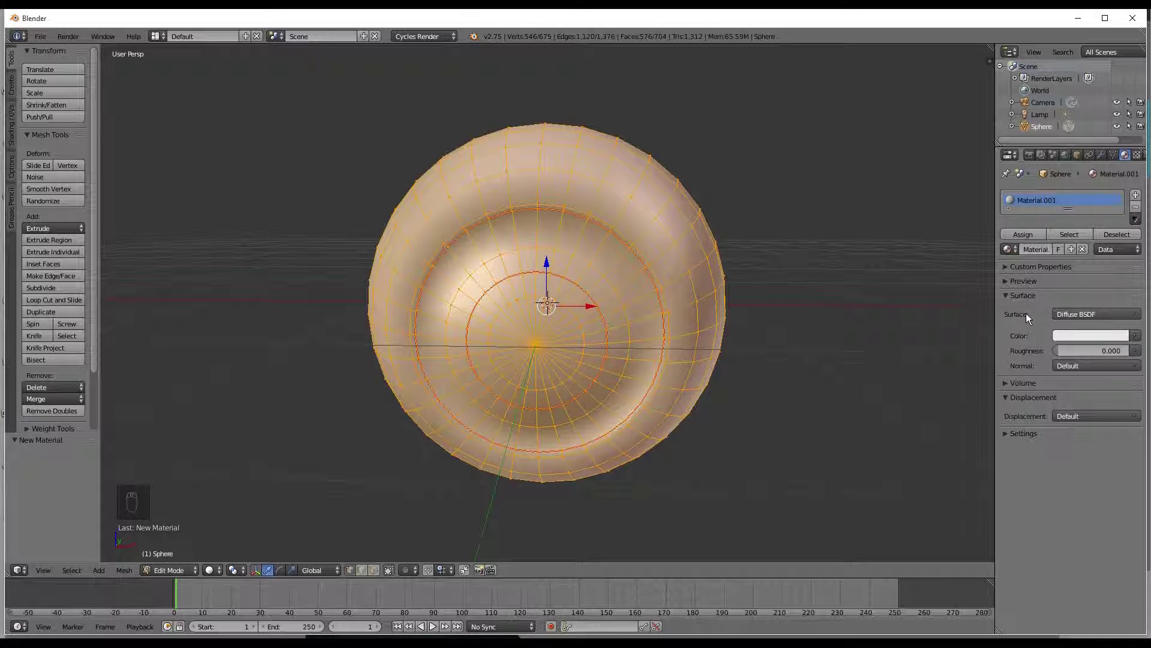
left_click(1134, 336)
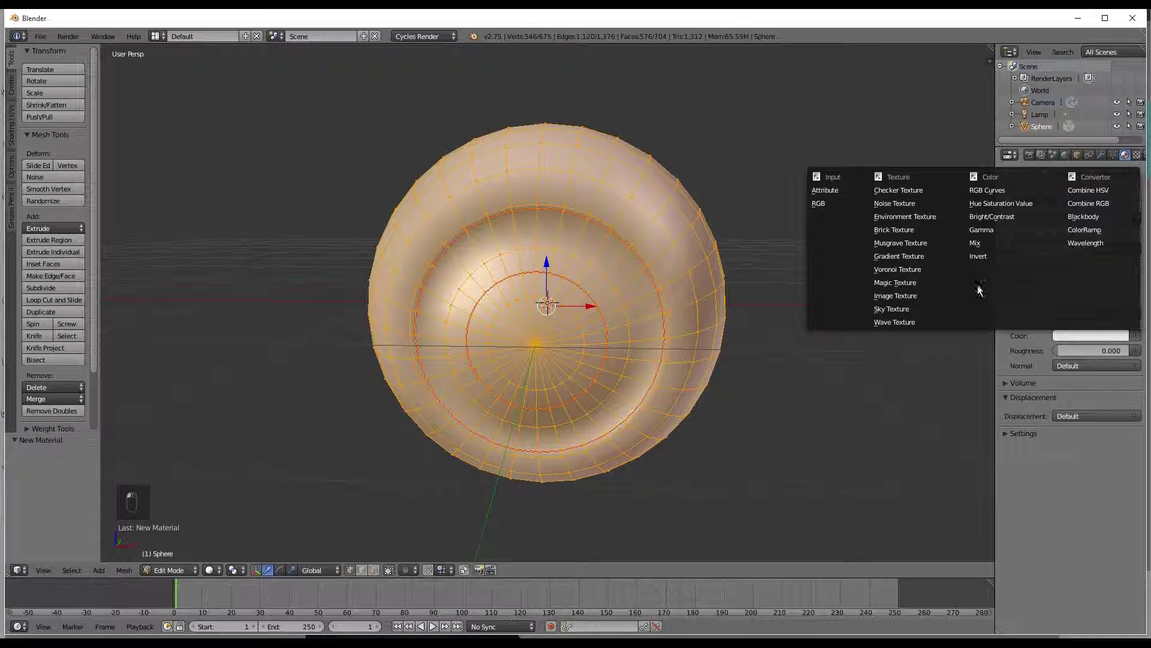
left_click(927, 293)
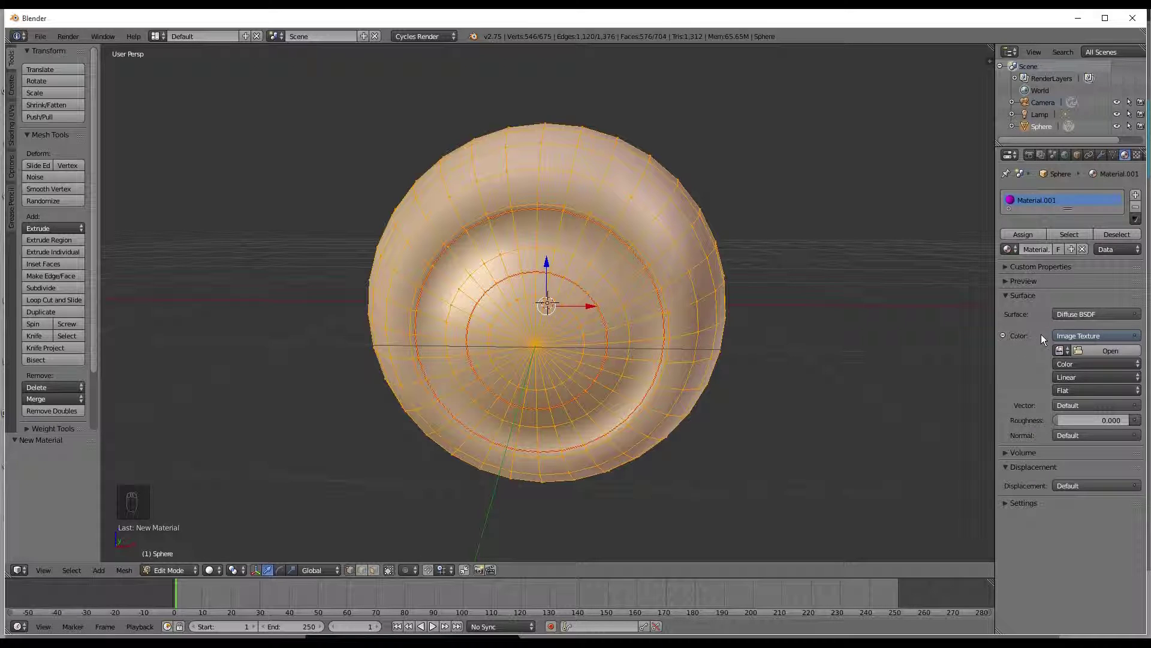
left_click(1061, 350)
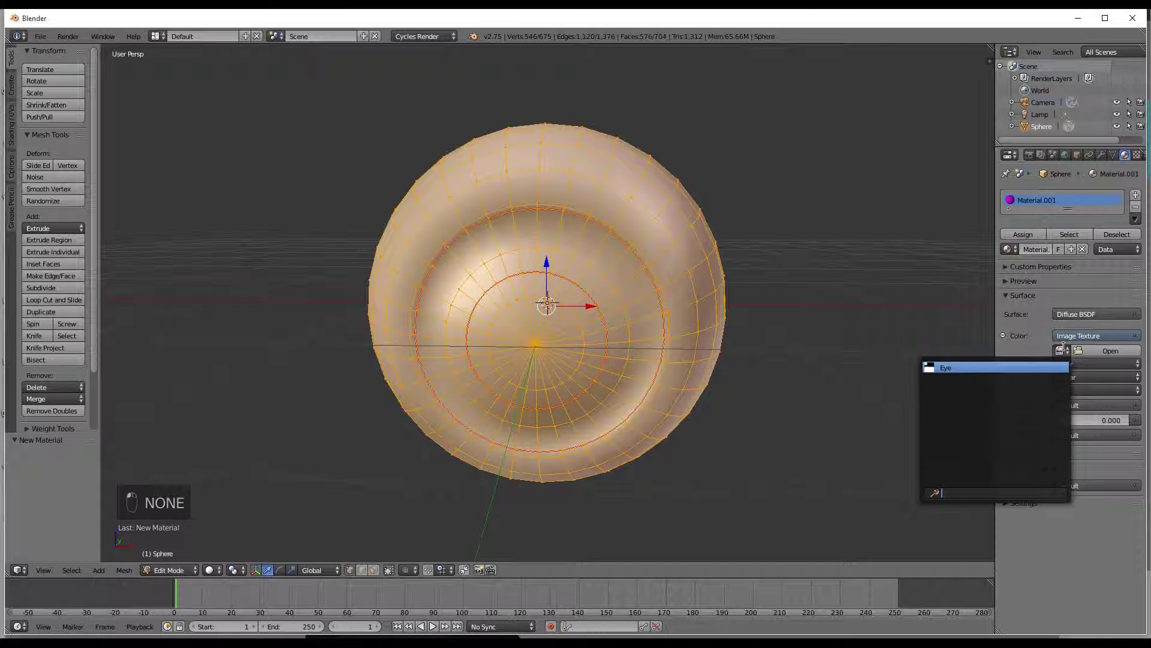
left_click(1019, 364)
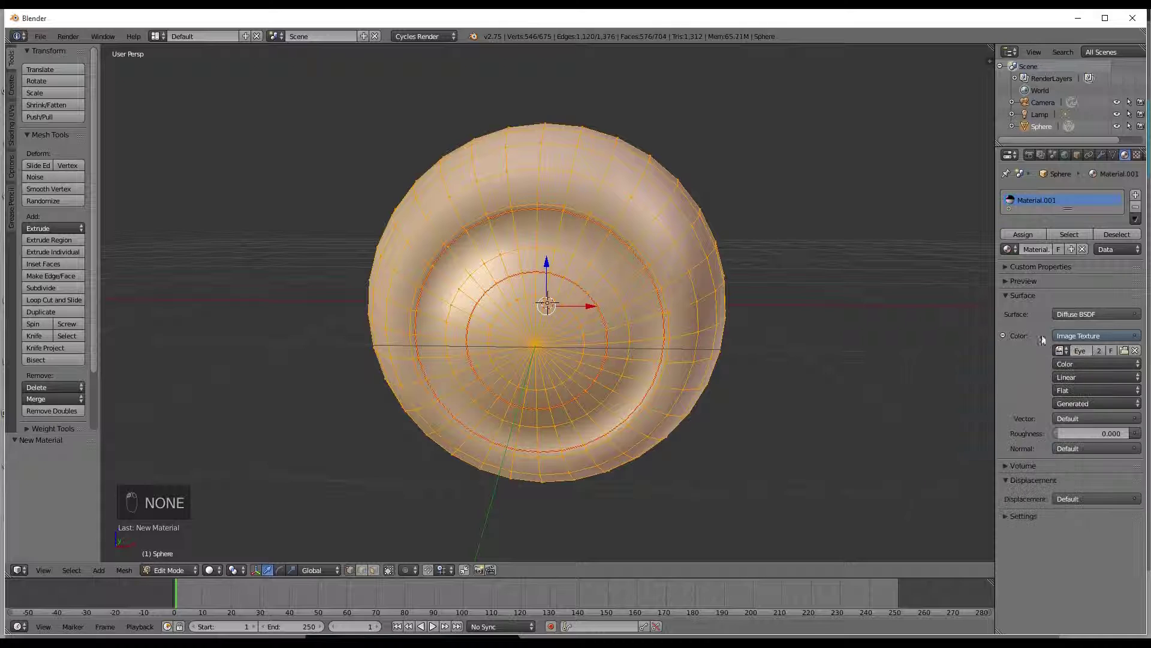
left_click(1023, 234)
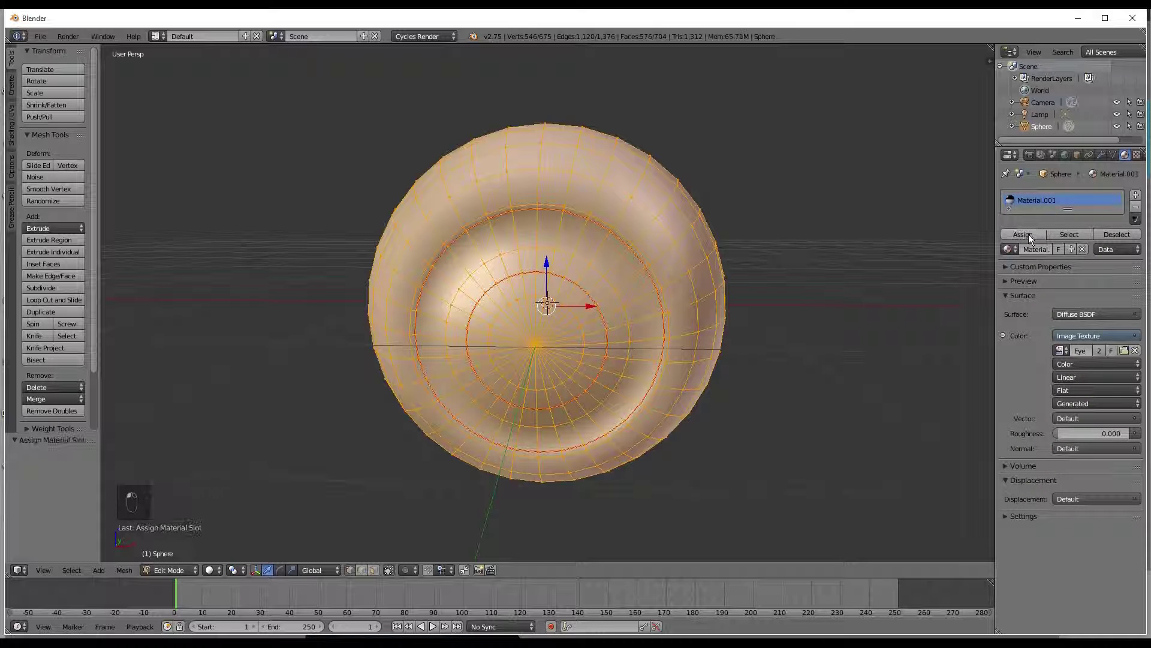
Step: Switch viewport shading to Material to see the painted eye, then deselect all
left_click(210, 569)
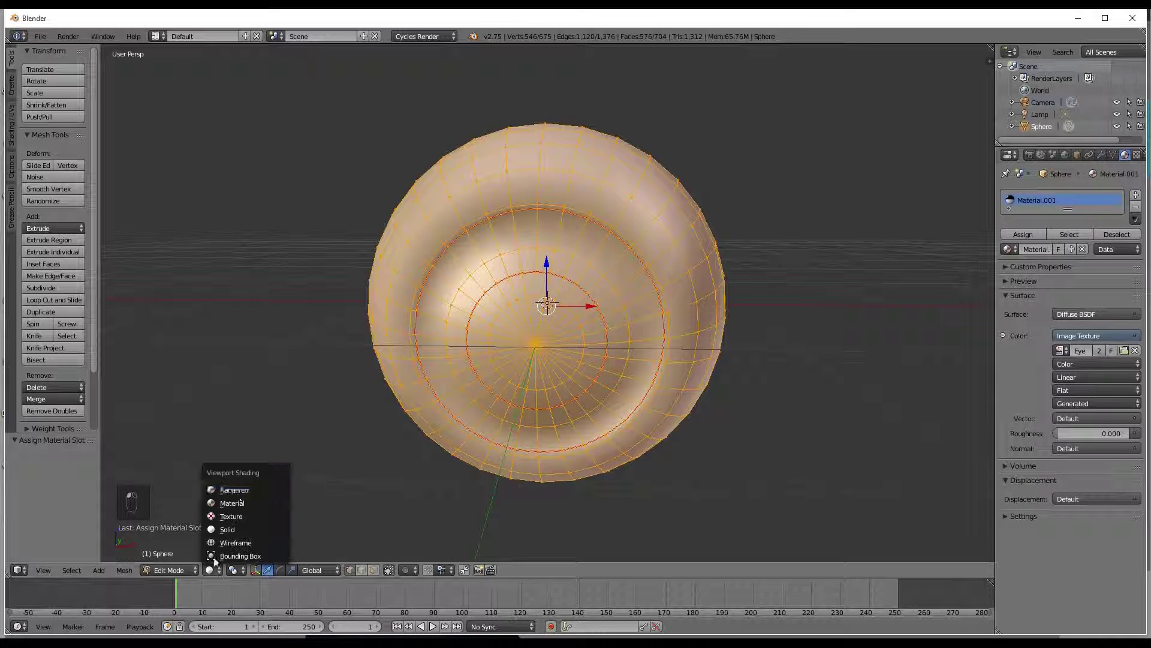
left_click(251, 503)
mouse_move(536, 370)
middle_mouse_down()
mouse_move(455, 363)
mouse_move(536, 362)
middle_mouse_up()
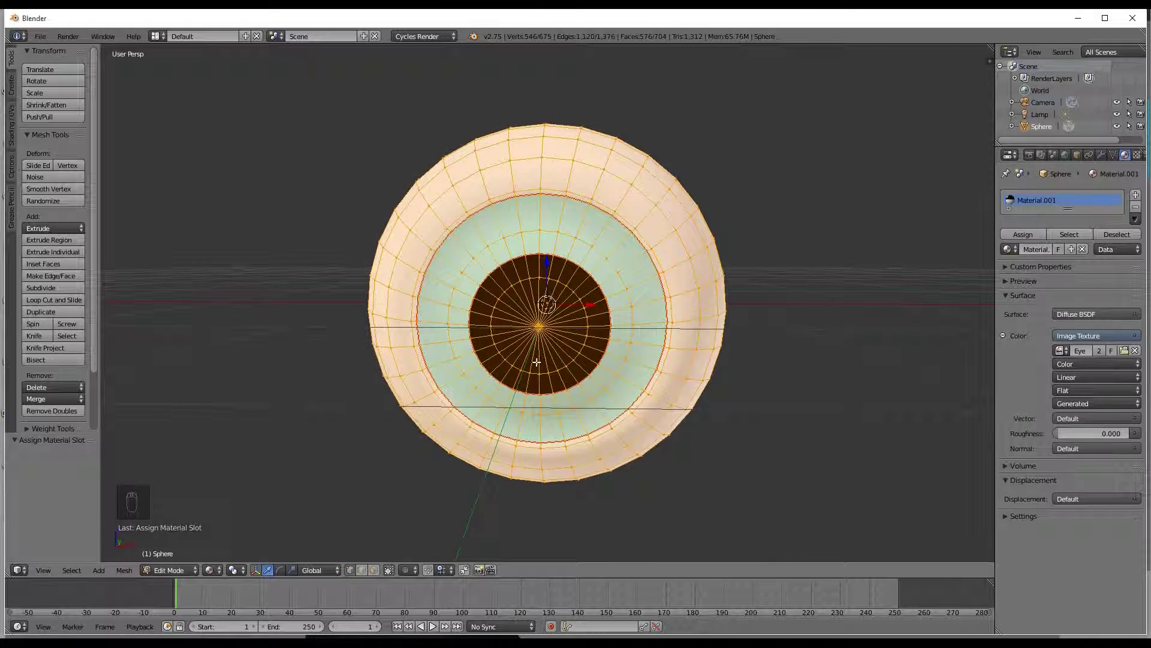
key("a")
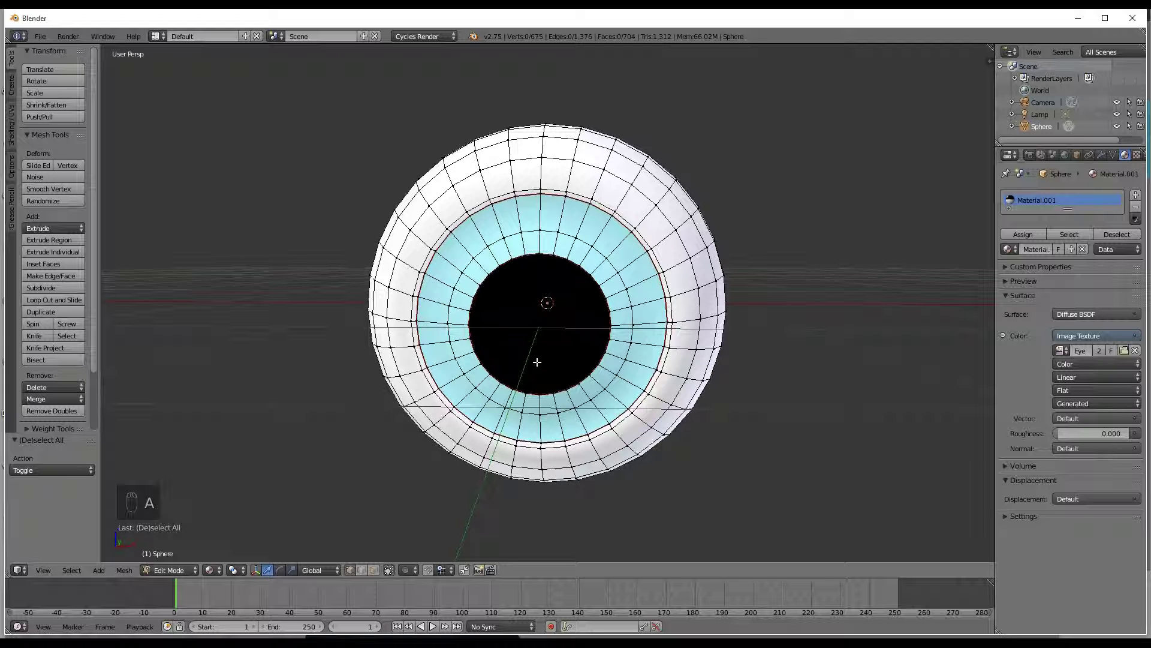
Step: Reveal the hidden iris faces and shift them 0.016 along Y
key("alt+h")
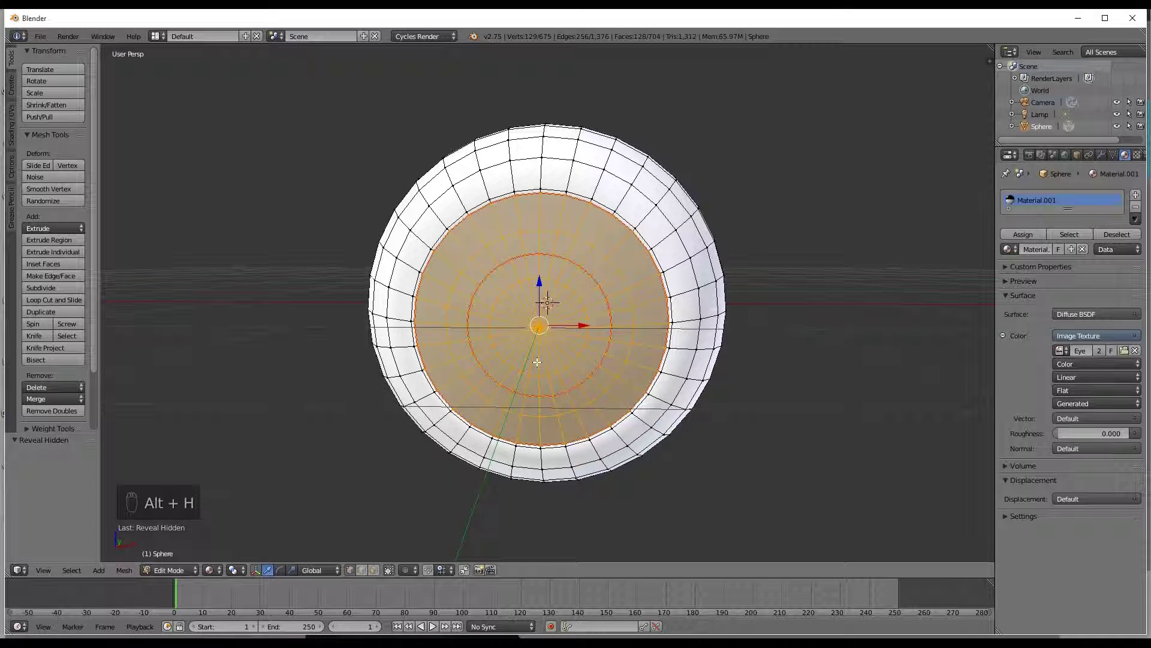
middle_click_drag(549, 334, 470, 341)
left_click_drag(439, 331, 439, 324)
middle_click_drag(480, 312, 540, 289)
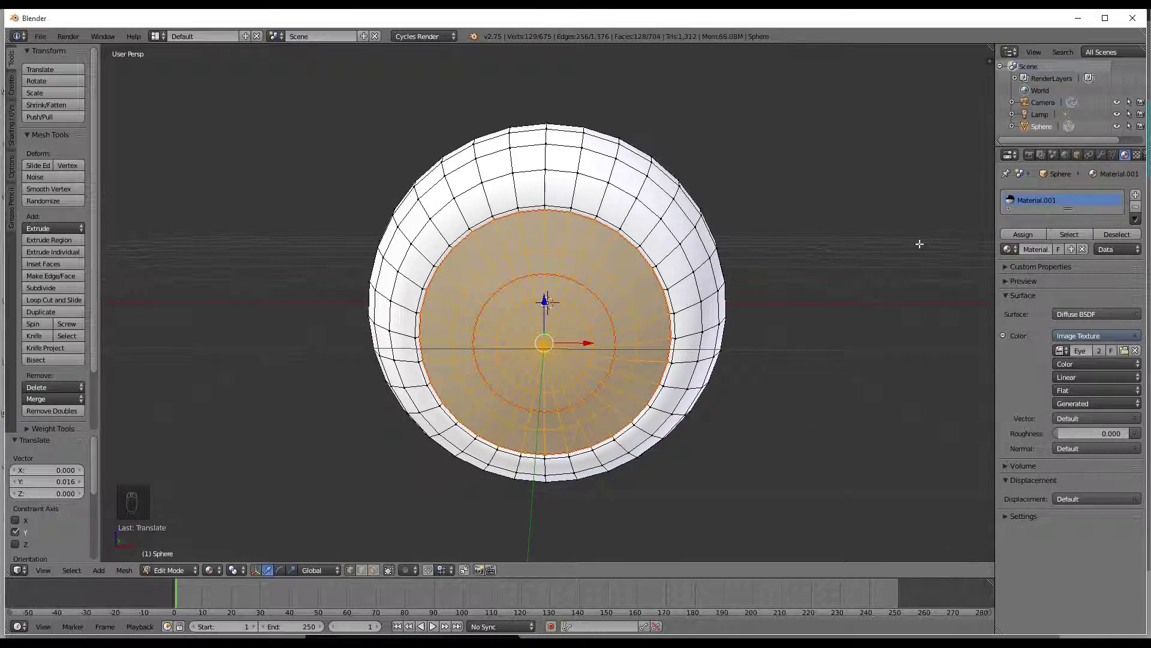
Step: Add a second material slot with a new Glass BSDF material
left_click(1135, 195)
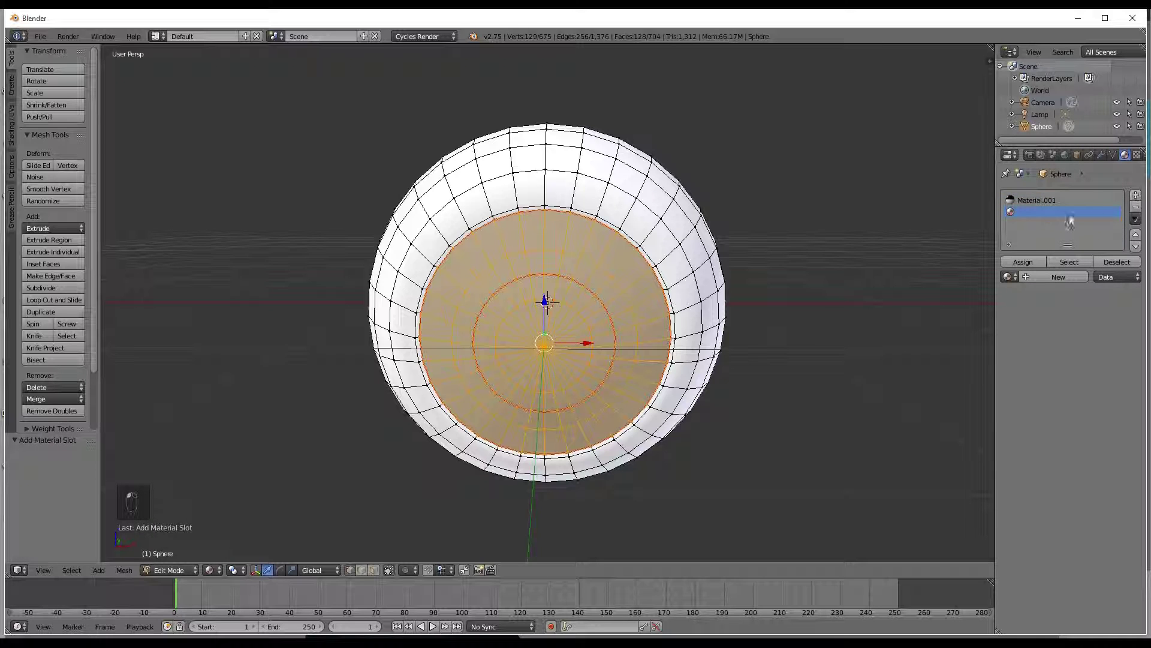
left_click(1039, 276)
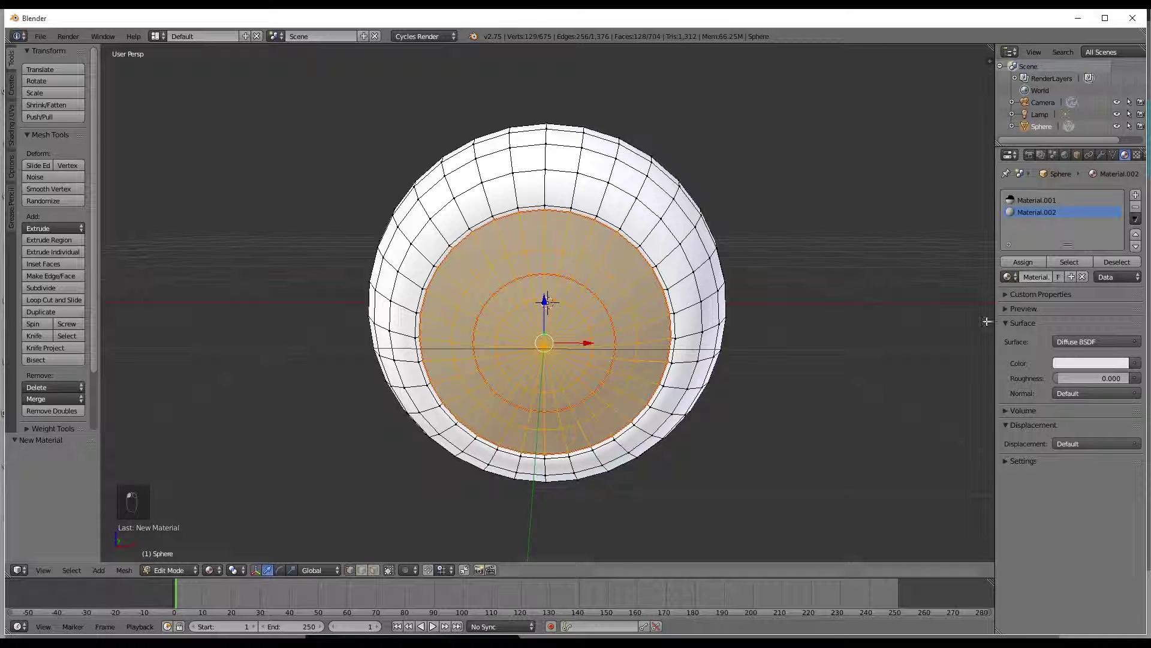
left_click(1088, 342)
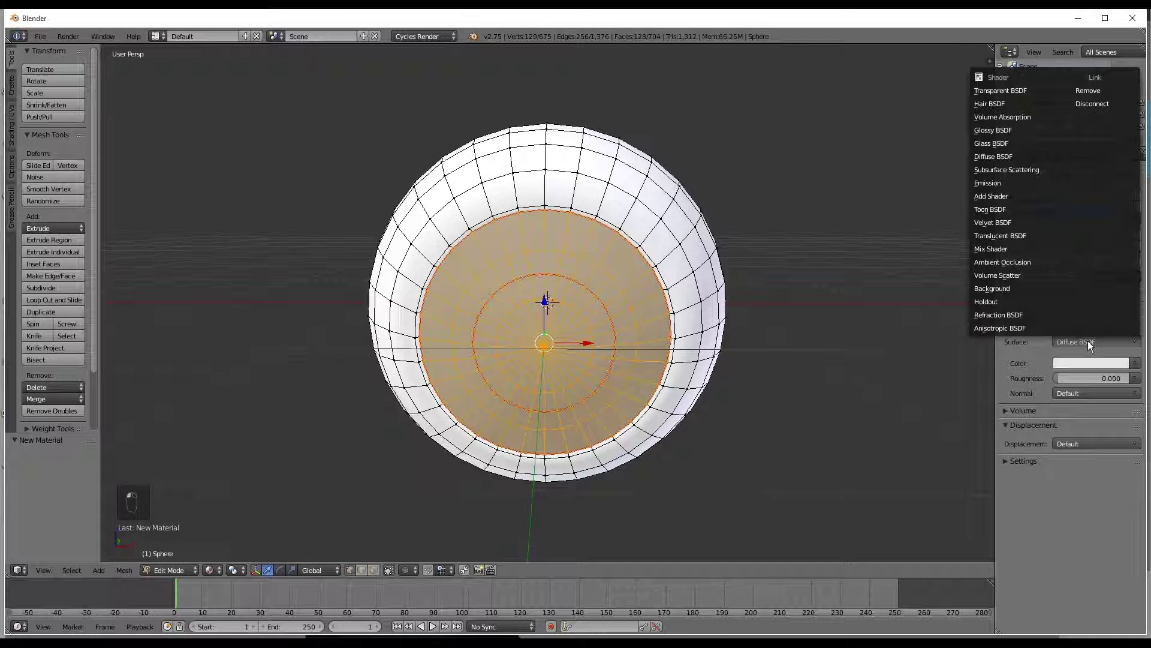
left_click(1019, 144)
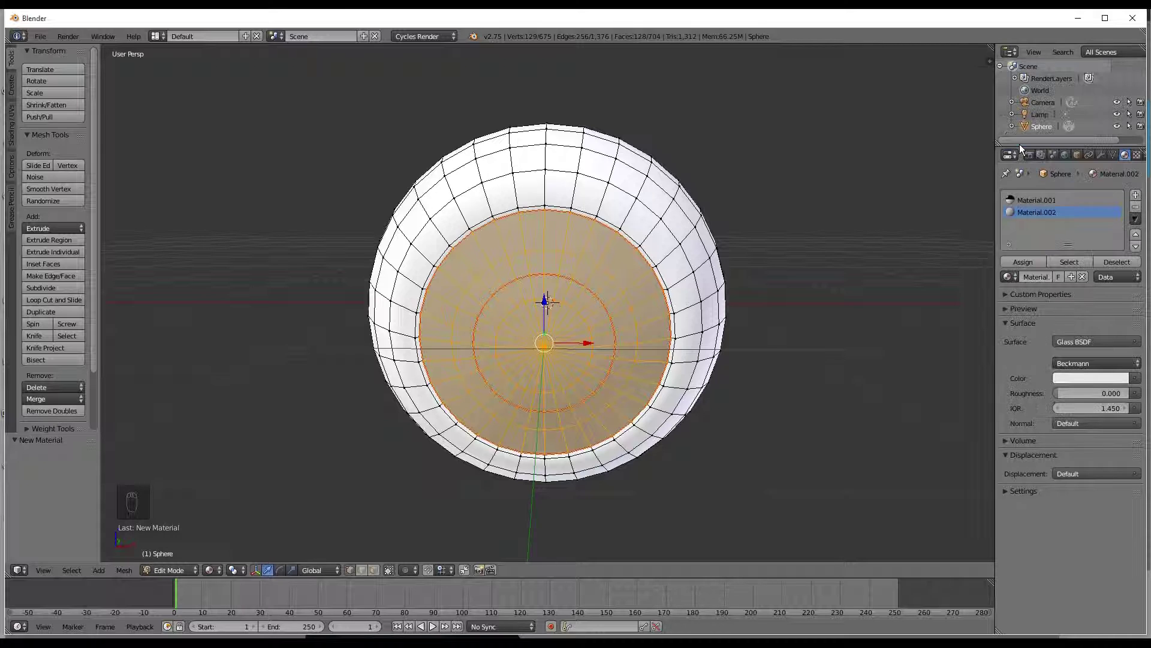
Step: Set the glass roughness to 0.05 and IOR to 1.2
left_click(1064, 393)
type("0.0")
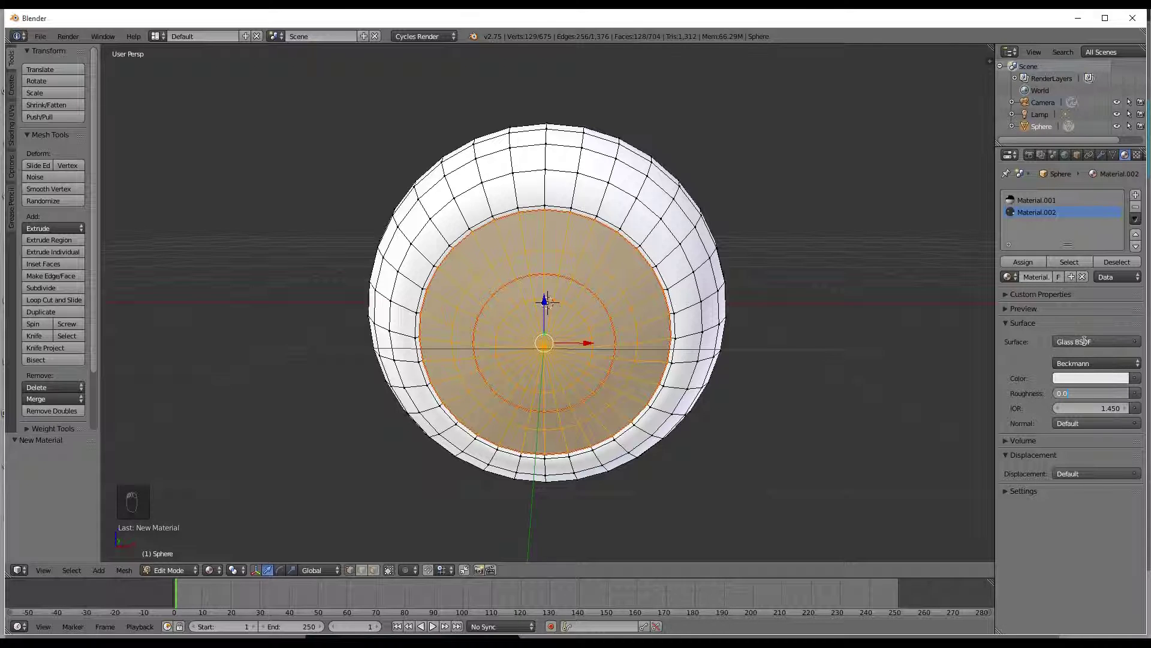
type("5")
key("Return")
left_click(1094, 408)
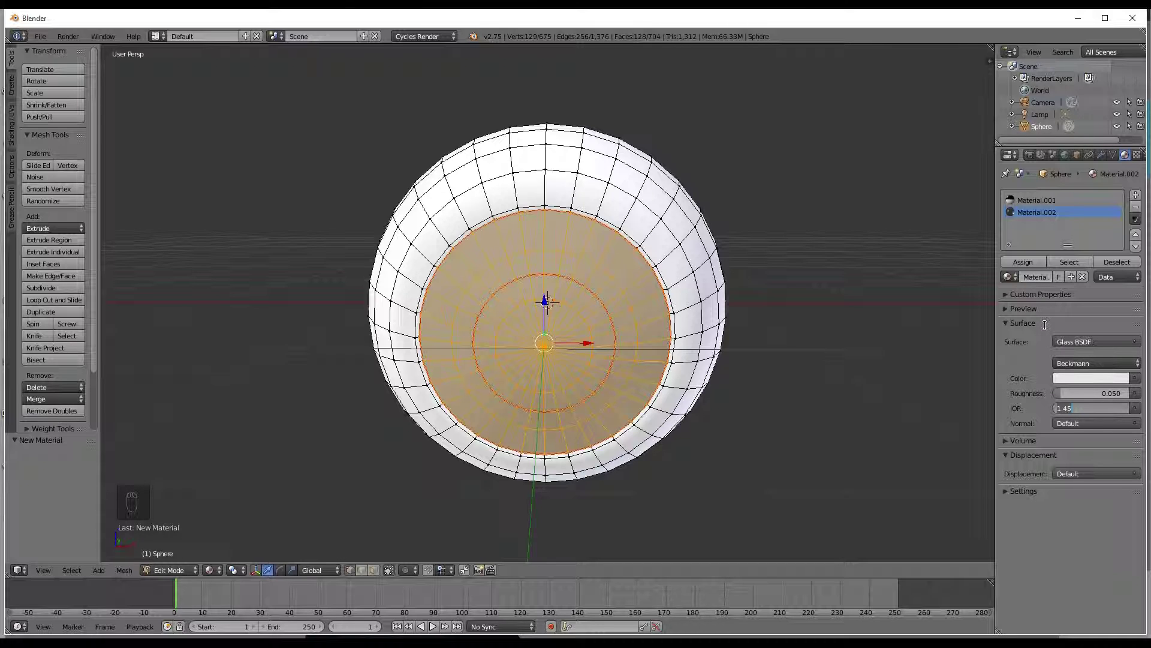
type("1.2")
key("Return")
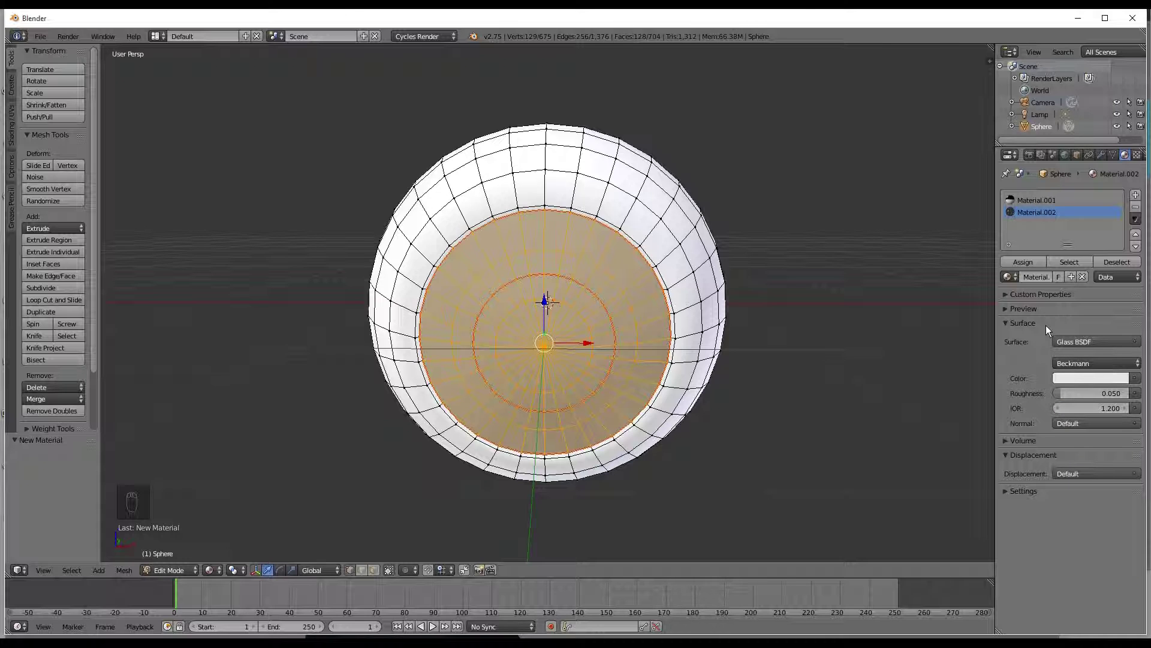
scroll(518, 364, "down", 2)
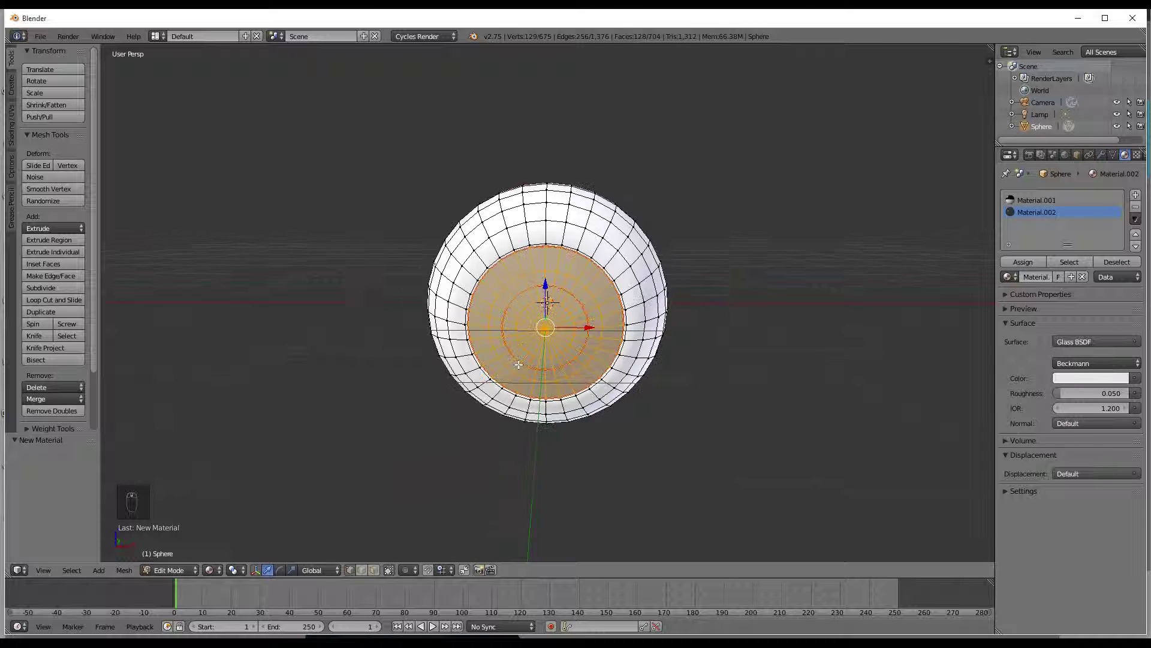
scroll(557, 285, "up", 1)
scroll(557, 286, "down", 1)
scroll(558, 288, "up", 1)
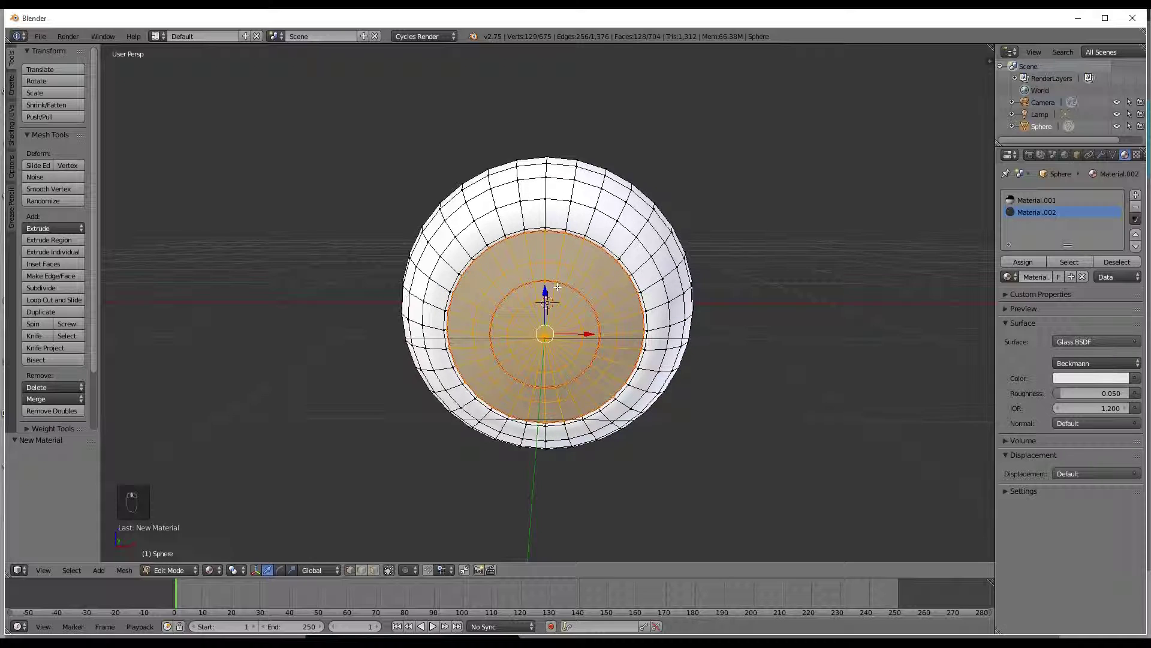
Step: Deselect the mesh, return to Object Mode and select the lamp
key("a")
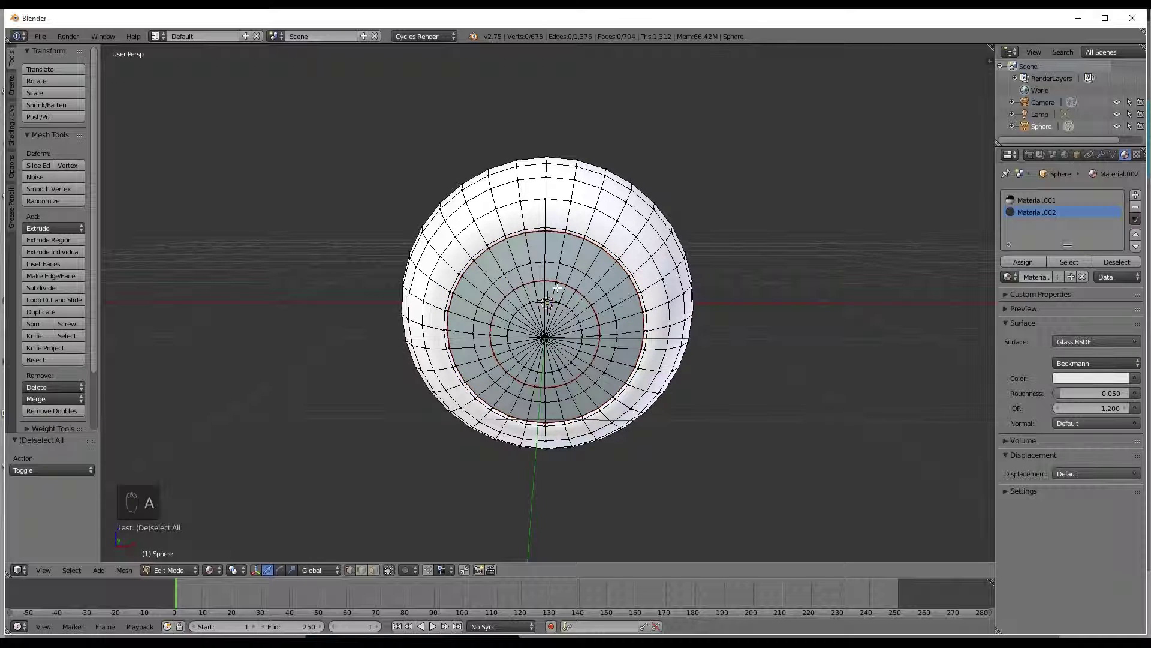
scroll(557, 288, "down", 4)
key("Tab")
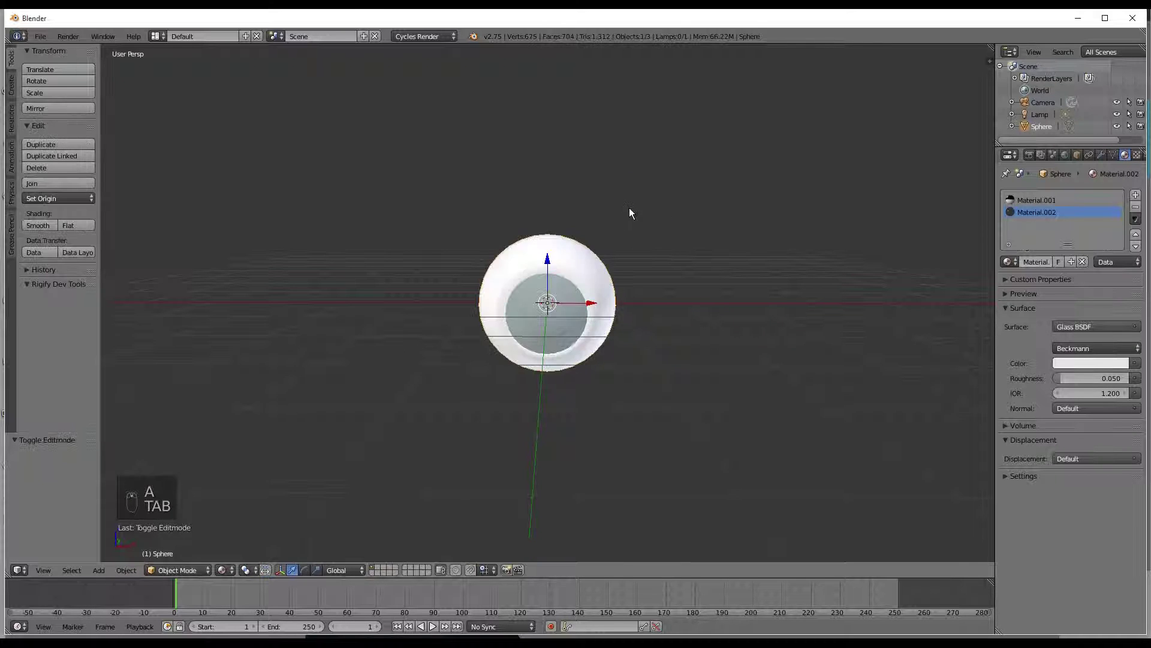
scroll(629, 208, "down", 2)
middle_click_drag(609, 213, 688, 206)
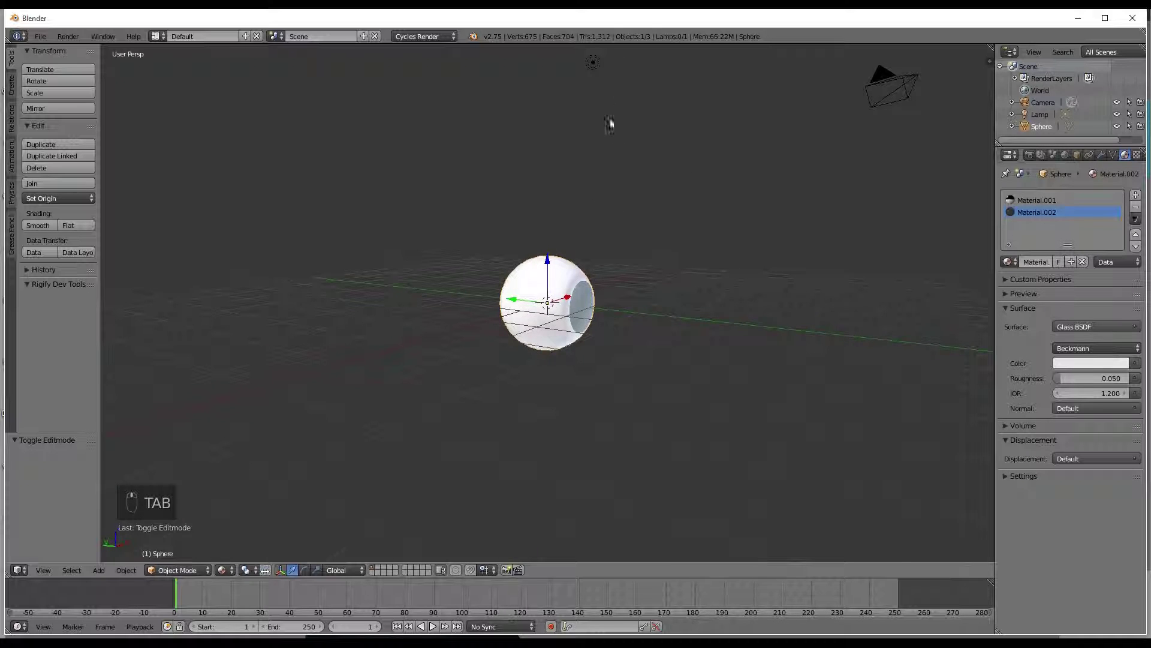
right_click(594, 64)
Step: Move the lamp along X, Z and Y so it lights the eyeball's front
middle_click_drag(515, 148, 603, 161)
scroll(603, 162, "down", 2)
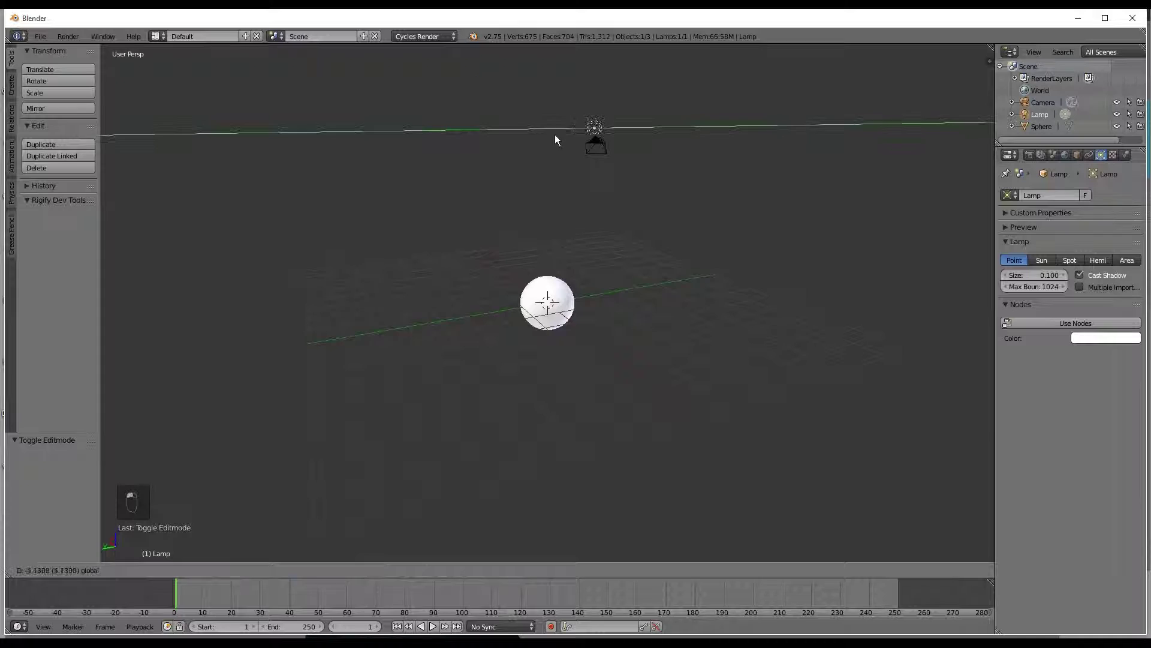
left_click(532, 162)
middle_click_drag(532, 162, 385, 139)
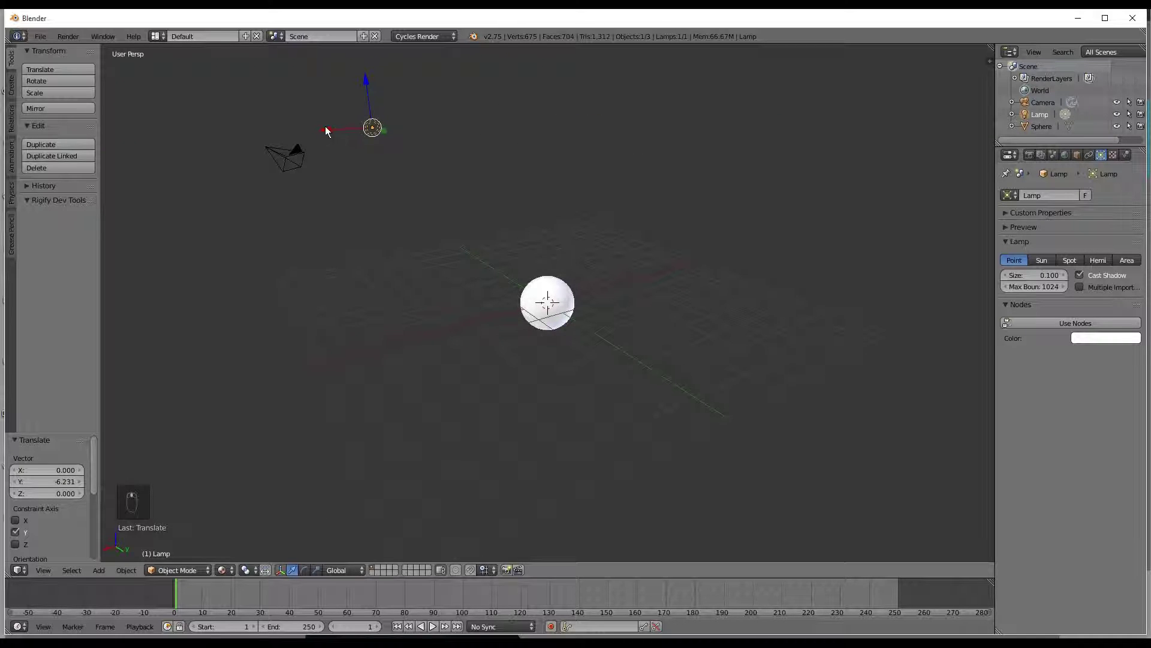
left_click_drag(325, 129, 431, 124)
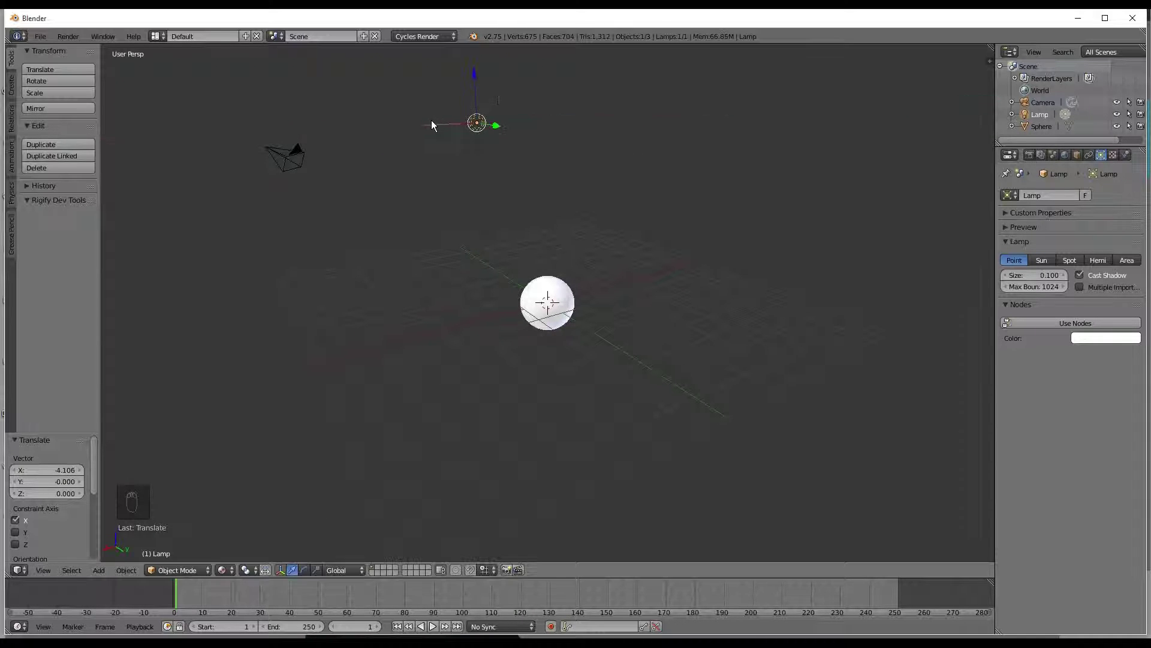
left_click_drag(474, 73, 479, 204)
scroll(531, 267, "up", 5)
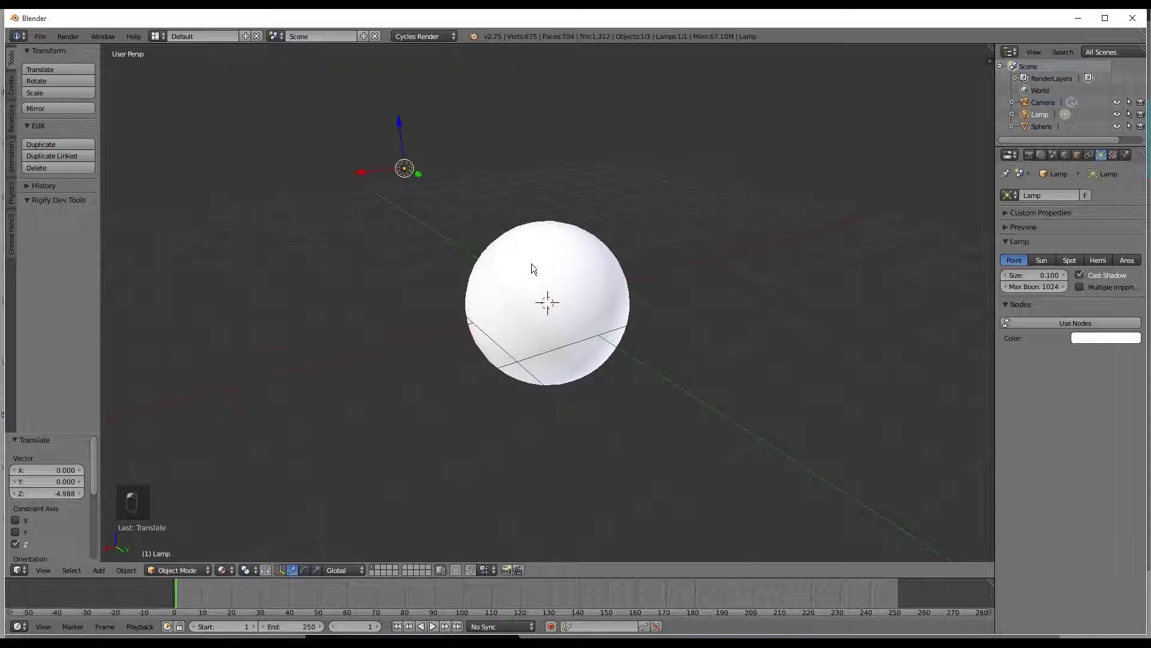
scroll(531, 268, "up", 2)
middle_click_drag(512, 224, 277, 198)
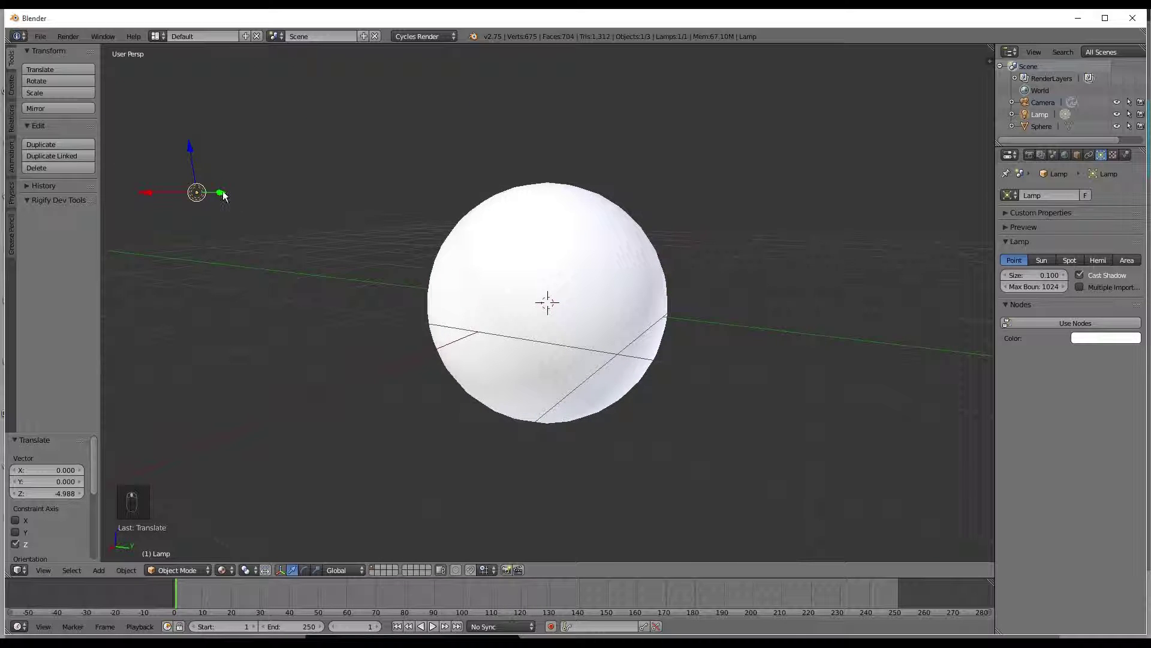
left_click_drag(223, 197, 313, 217)
mouse_move(419, 232)
middle_mouse_down()
mouse_move(607, 221)
mouse_move(555, 223)
mouse_move(600, 228)
middle_mouse_up()
scroll(555, 224, "up", 2)
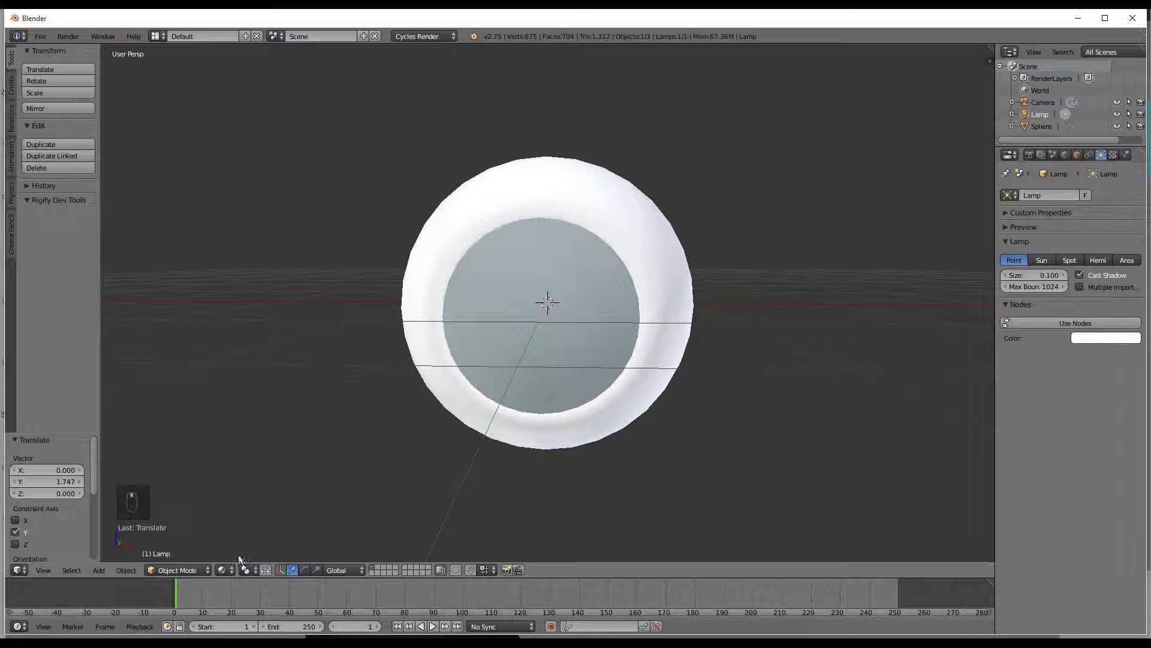
Step: Briefly preview the scene in Cycles rendered shading, then return to Material Preview
left_click(226, 570)
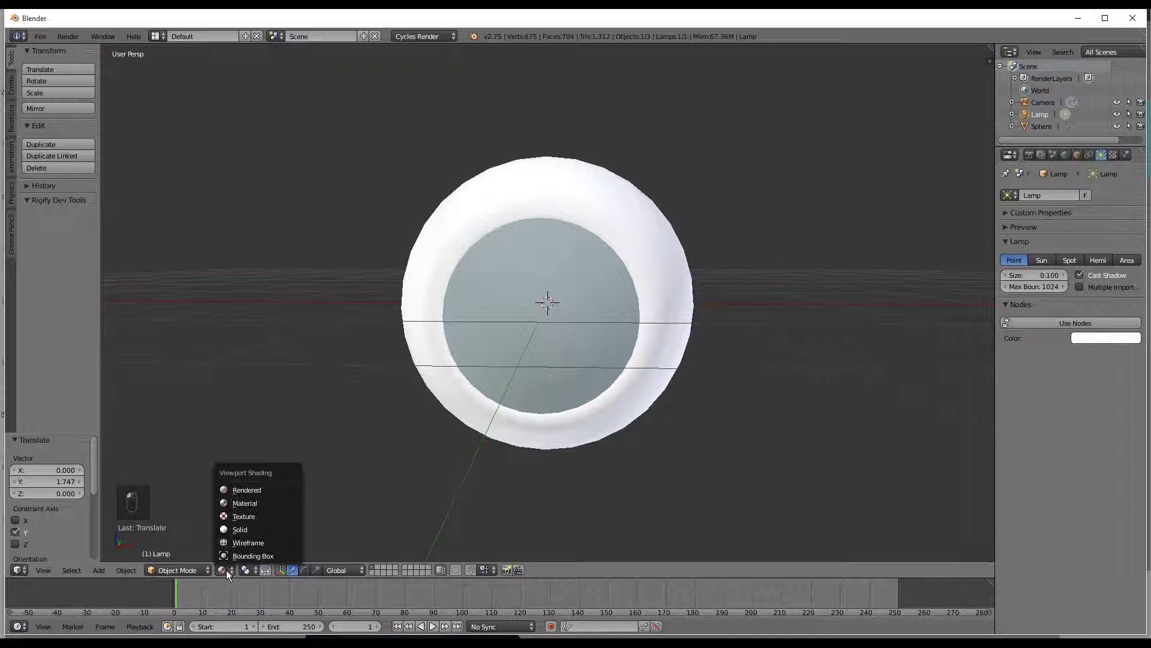
left_click(261, 489)
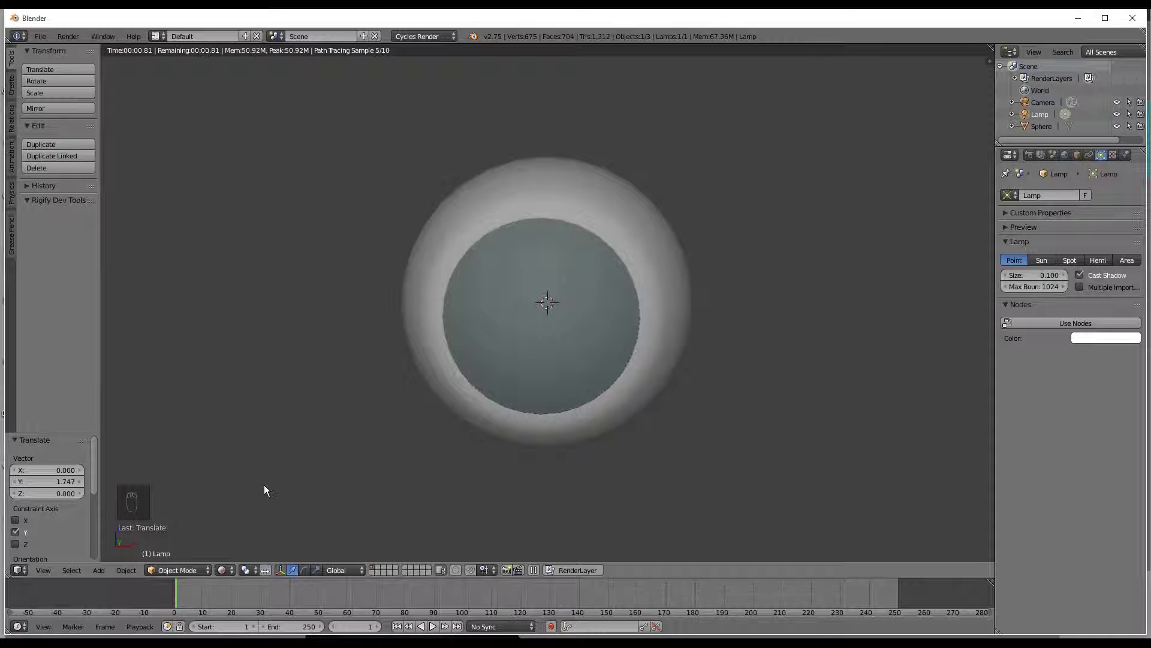
left_click(223, 570)
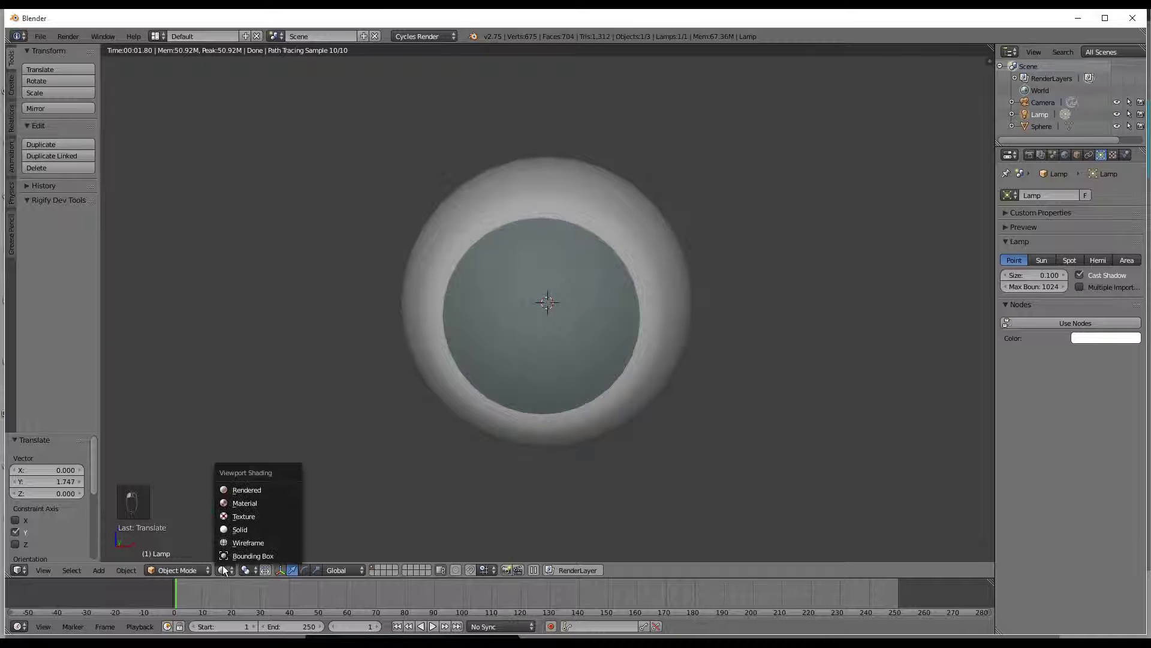
left_click(255, 499)
Step: Assign the glass Material.002 to the sphere's linked inner disc faces in Edit Mode
right_click(515, 296)
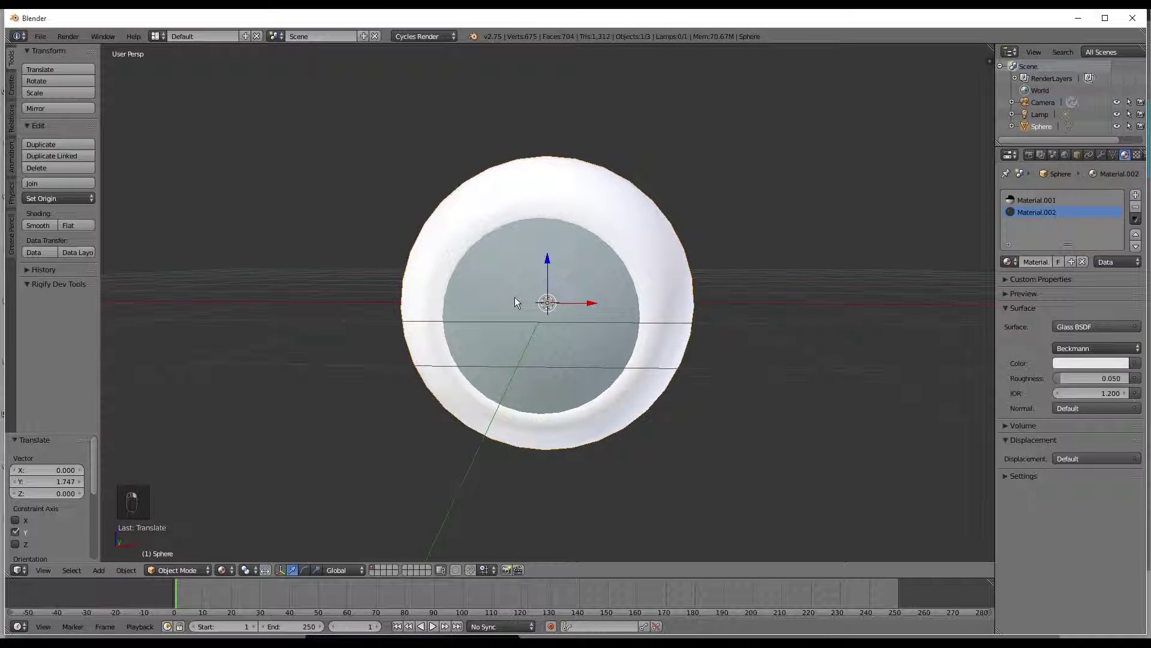
key("Tab")
key("l")
key("l")
key("l")
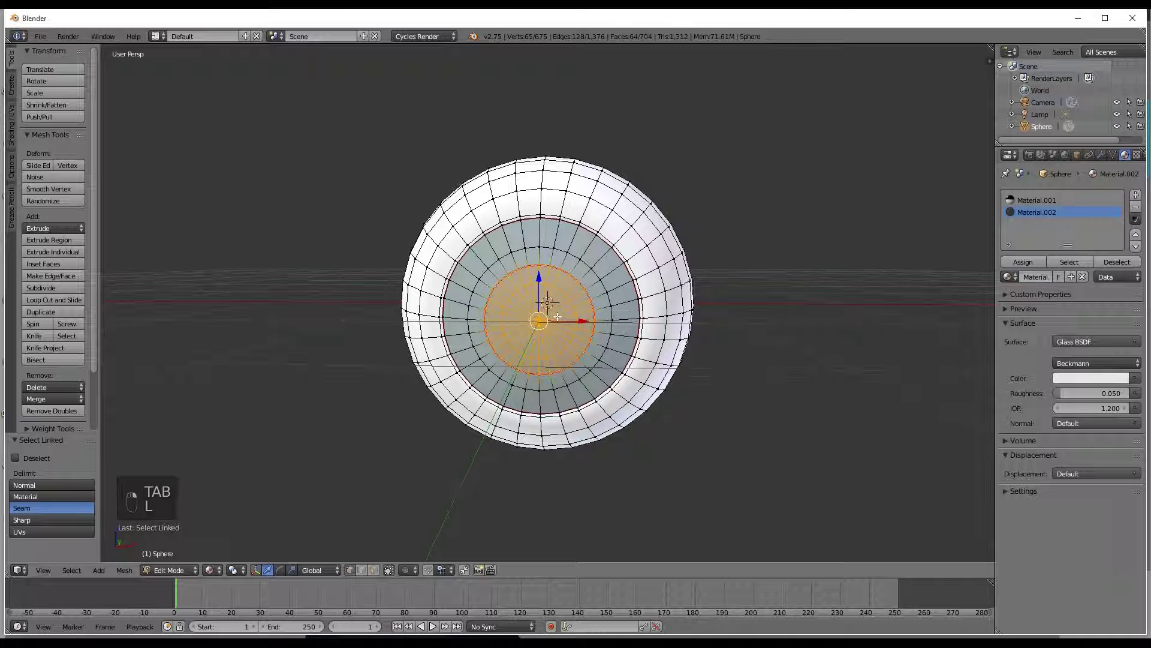
left_click(1026, 263)
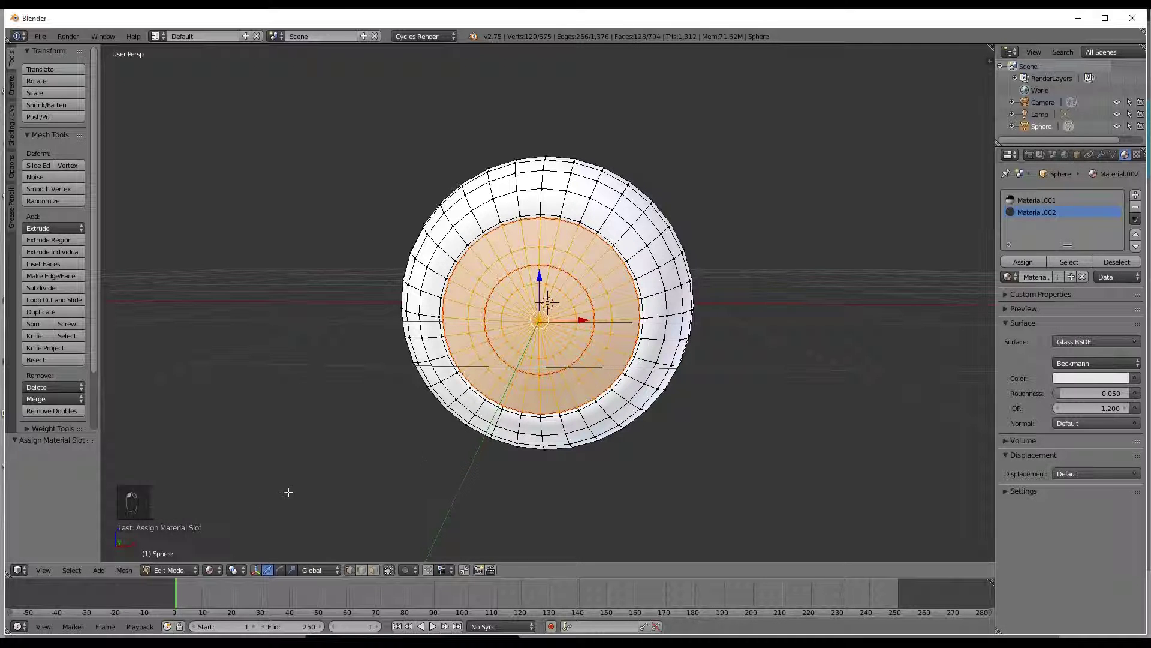
Step: Show the eye in Cycles rendered shading, viewing the glossy cornea over the teal iris up close
left_click(212, 570)
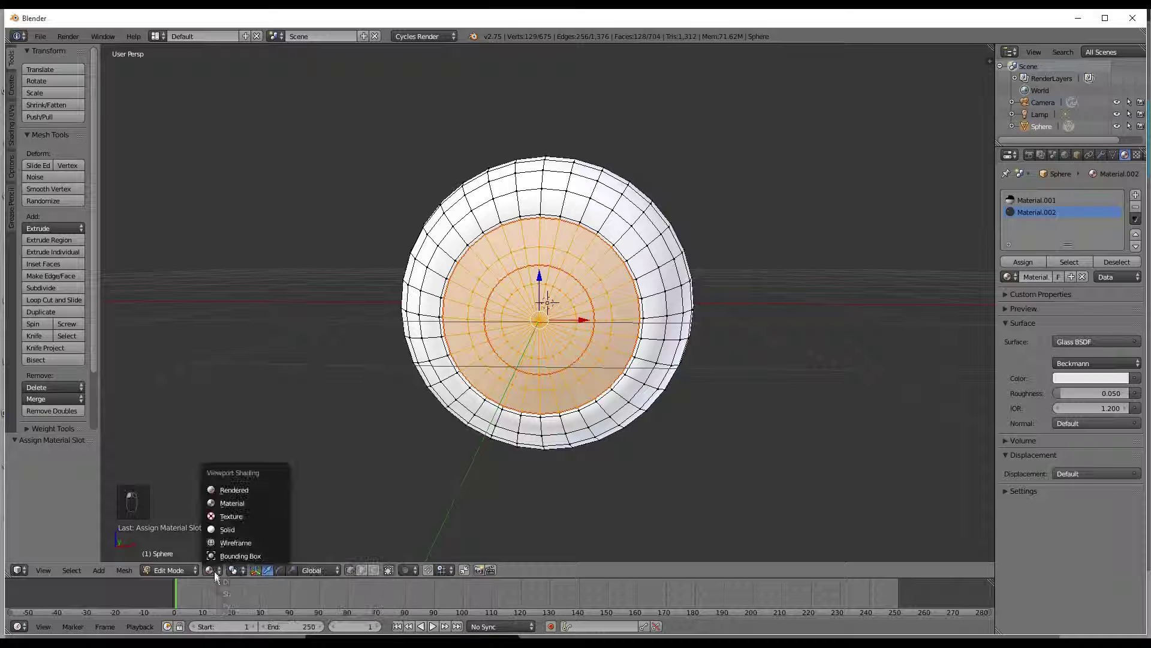
left_click(234, 489)
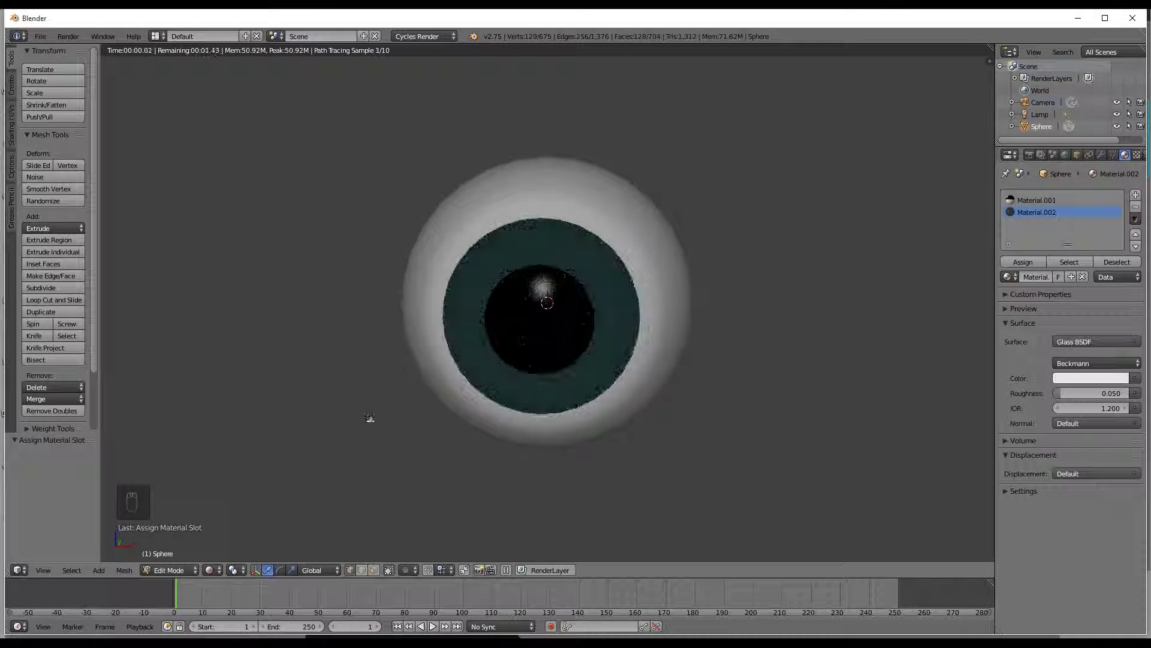
middle_click_drag(517, 332, 475, 330)
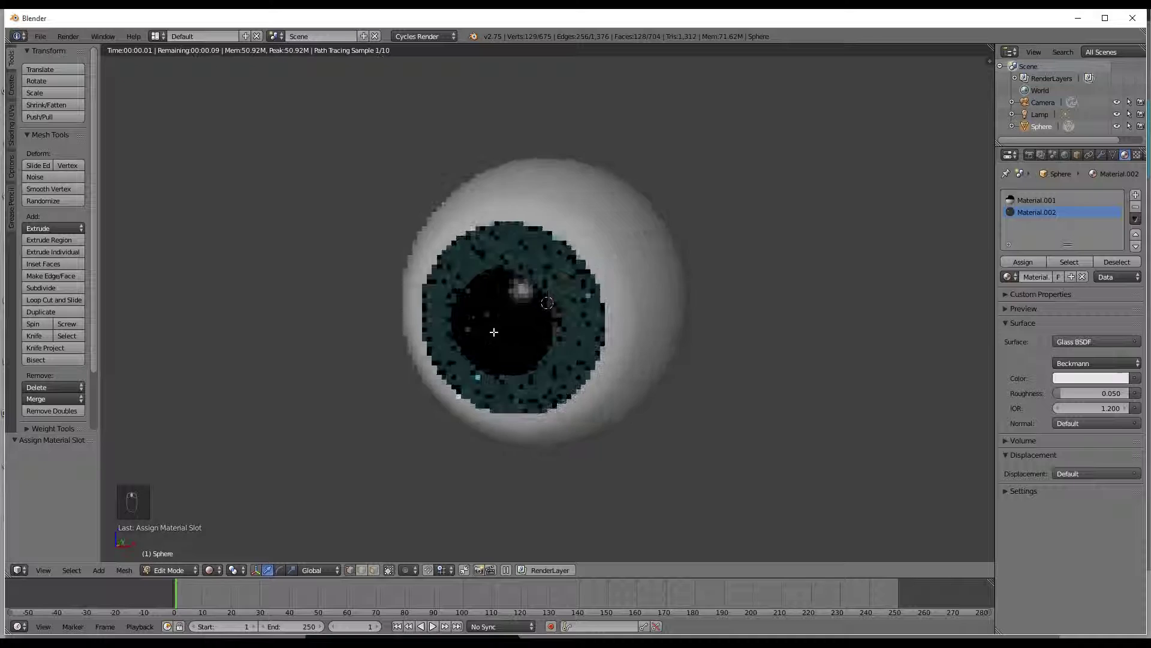
scroll(504, 300, "up", 1)
scroll(505, 300, "up", 1)
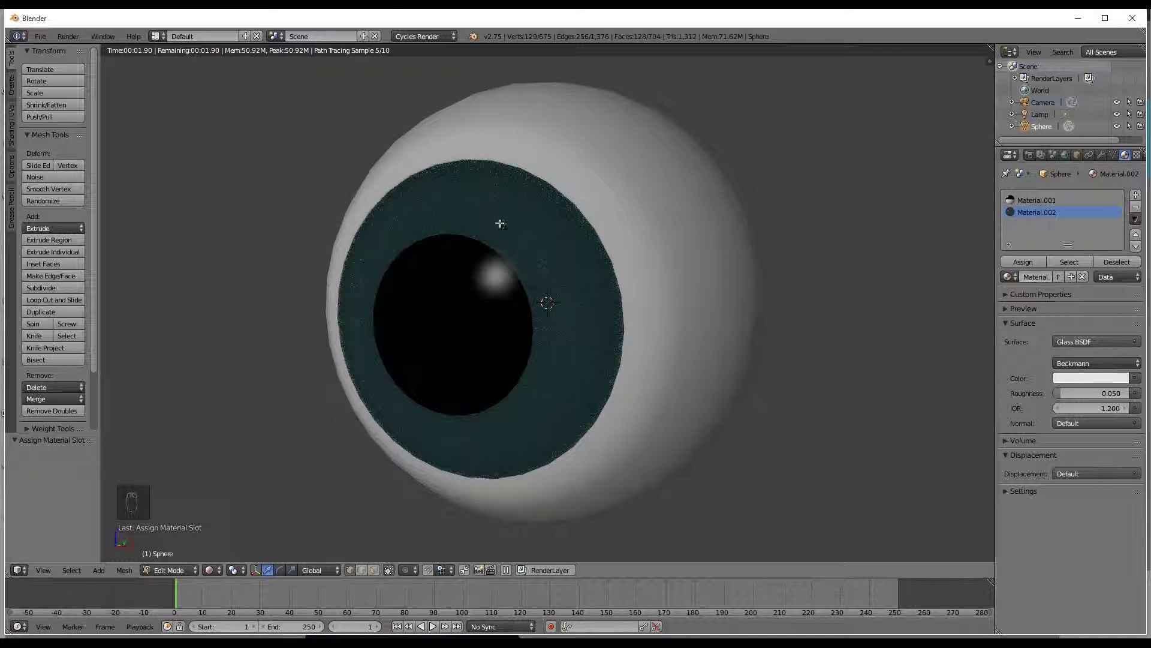
middle_click_drag(533, 370, 488, 252)
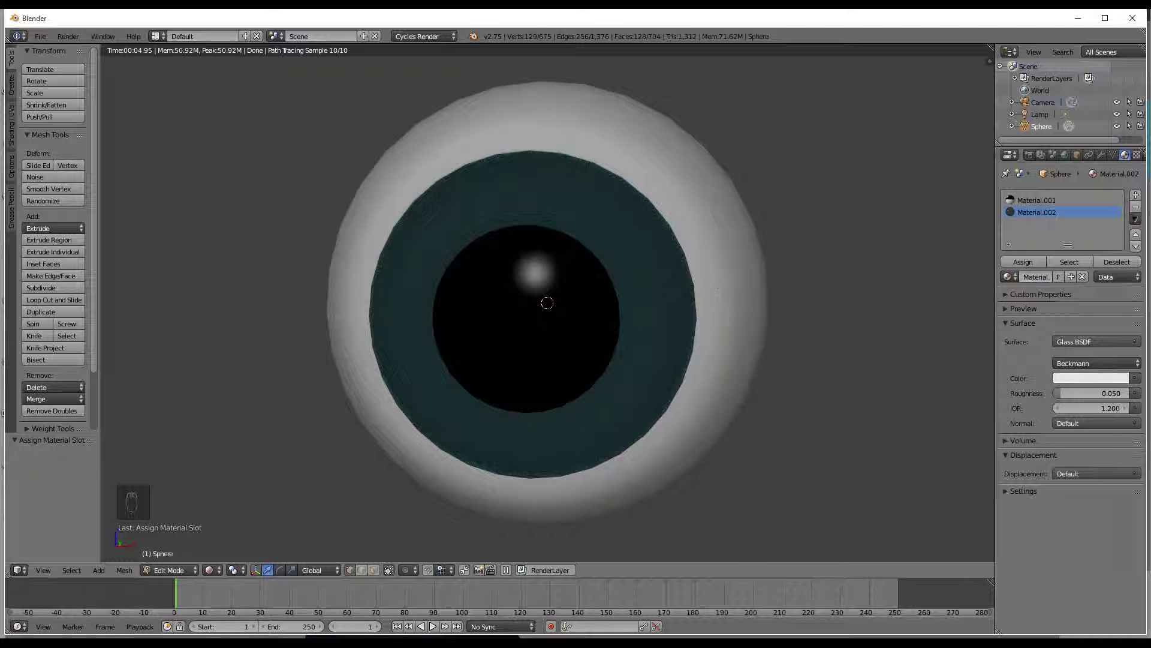
middle_click_drag(624, 300, 779, 280)
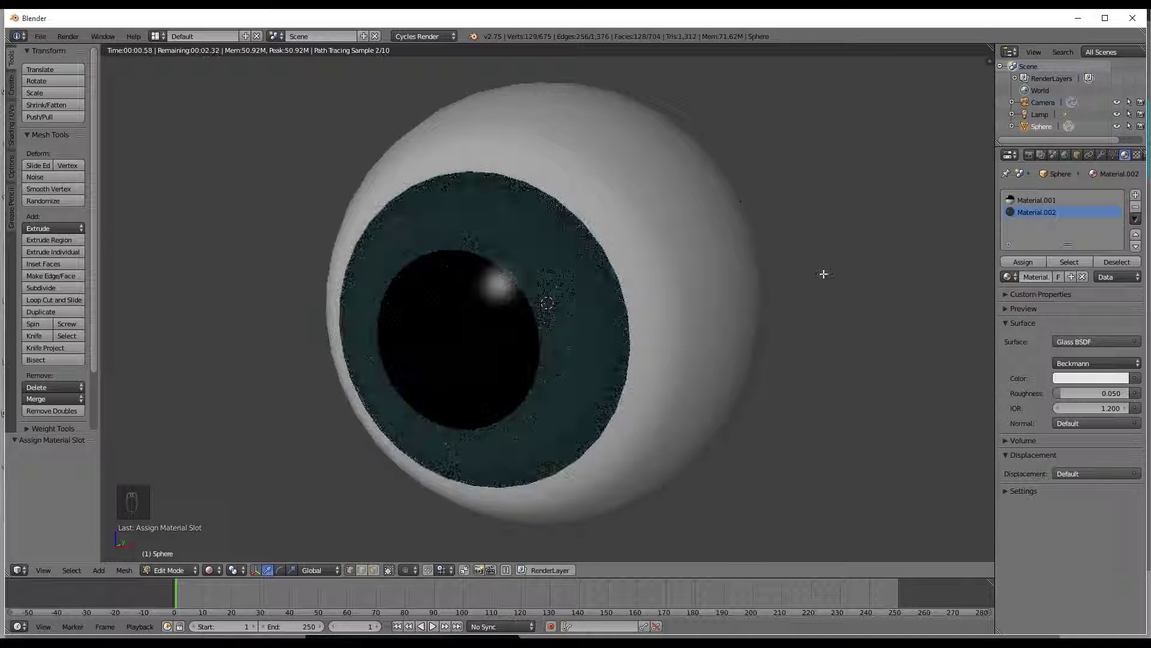